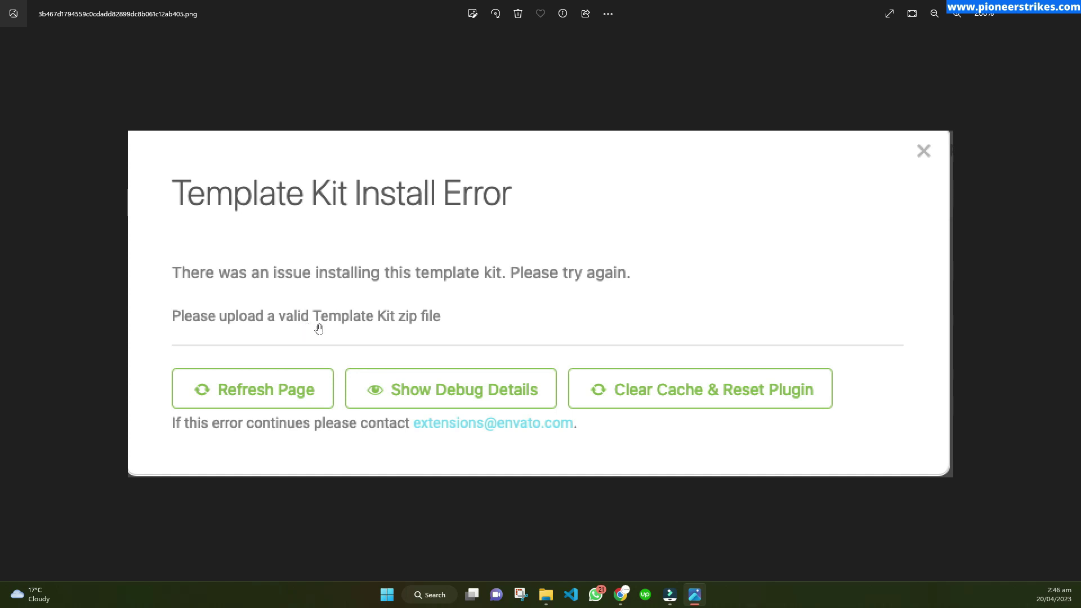
Step: View the second install error screenshot in Photos, then bring Chrome's blank new tab forward
key(Right)
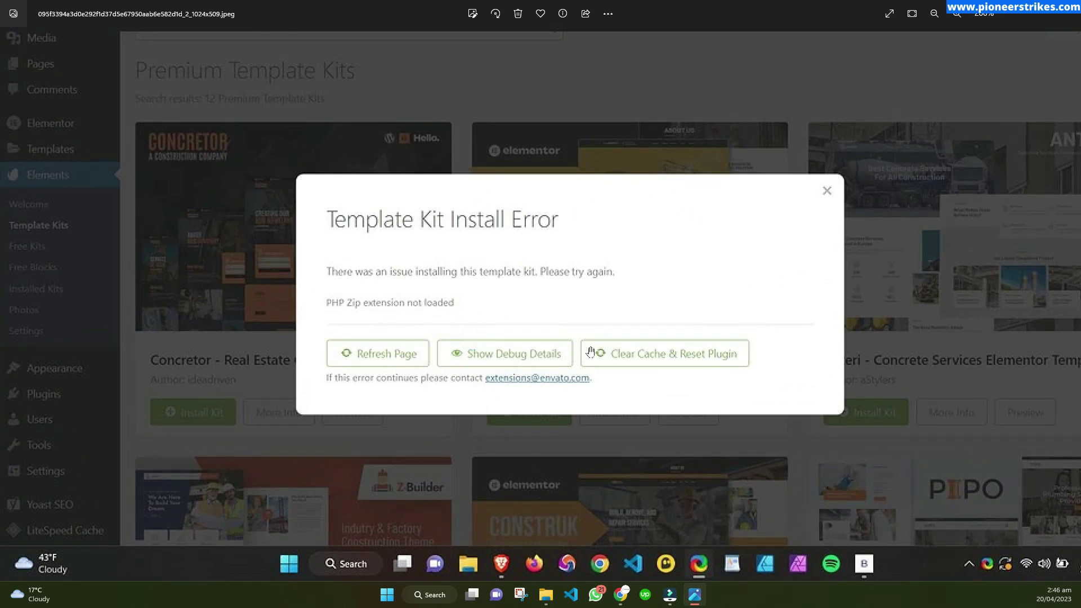
click(621, 594)
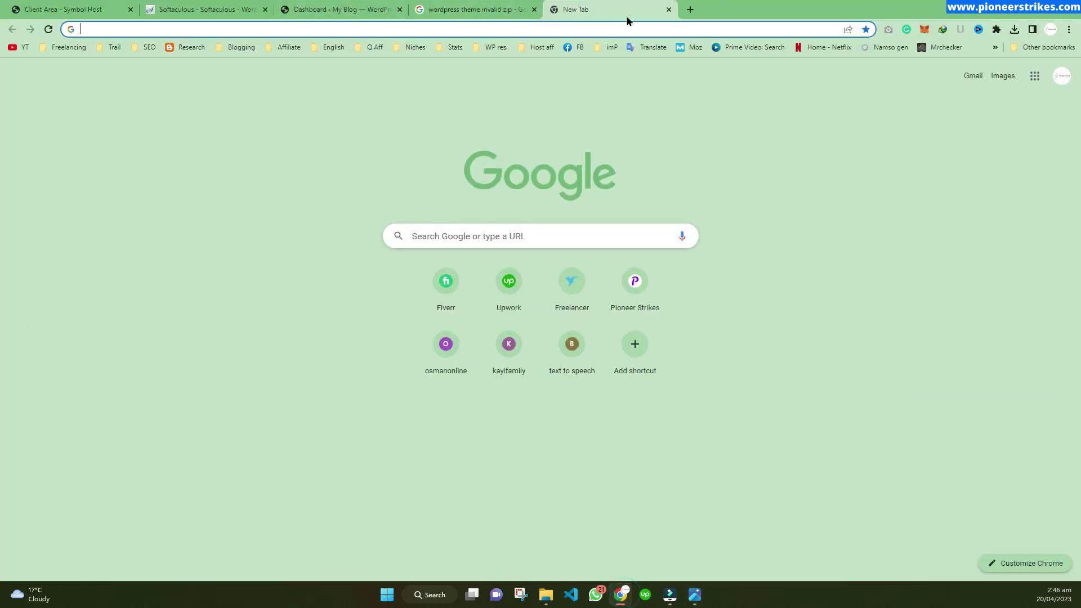
Step: Search the YouTube channel's videos for 'envato', then return to the error screenshot
text(youtube.com/kashifmahmoodkm)
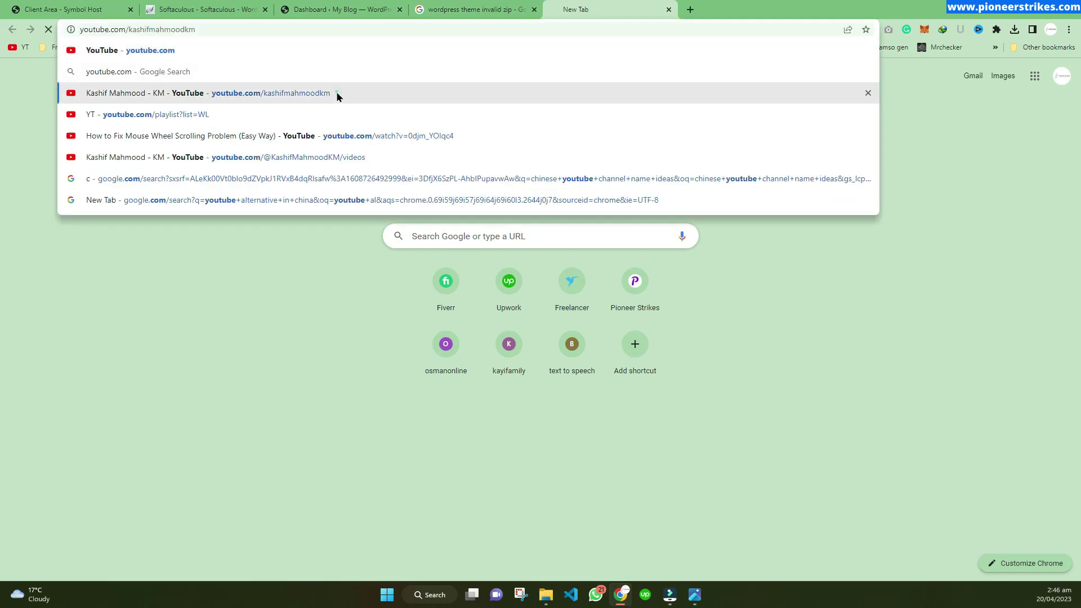
click(337, 93)
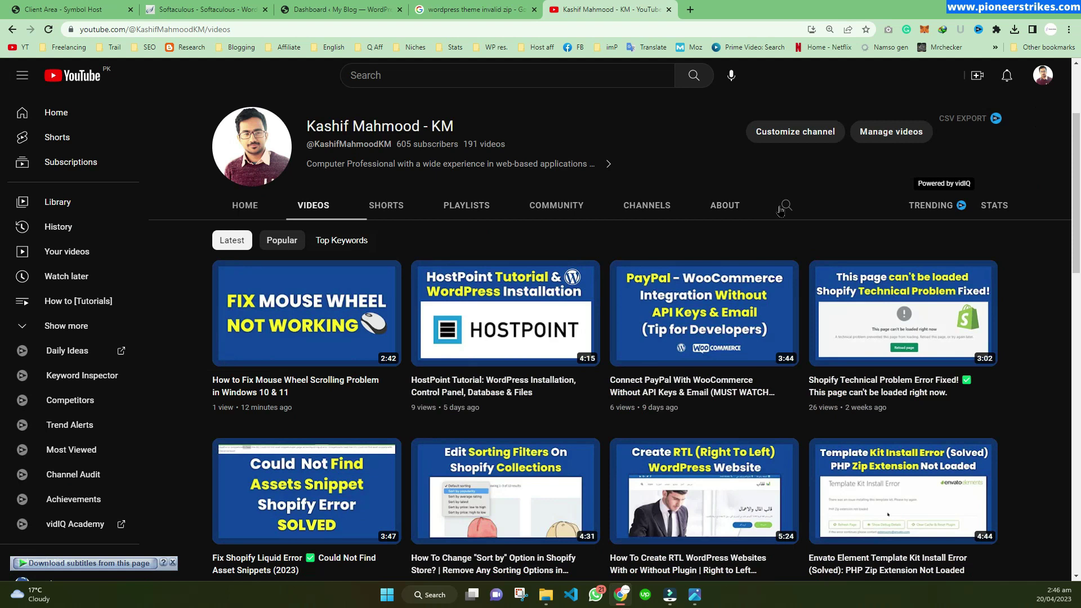
click(786, 207)
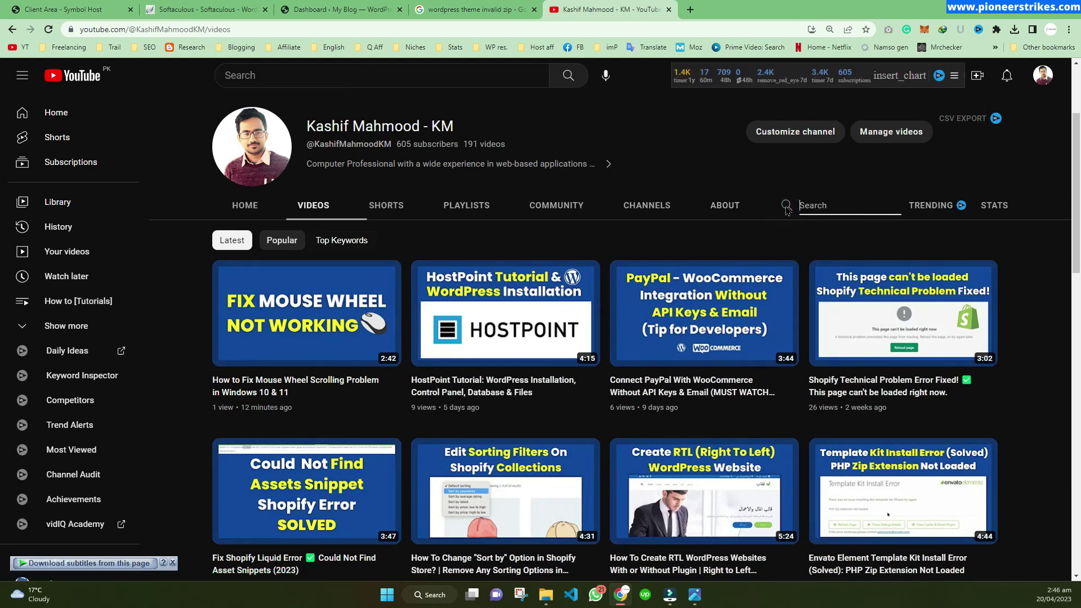
text(en)
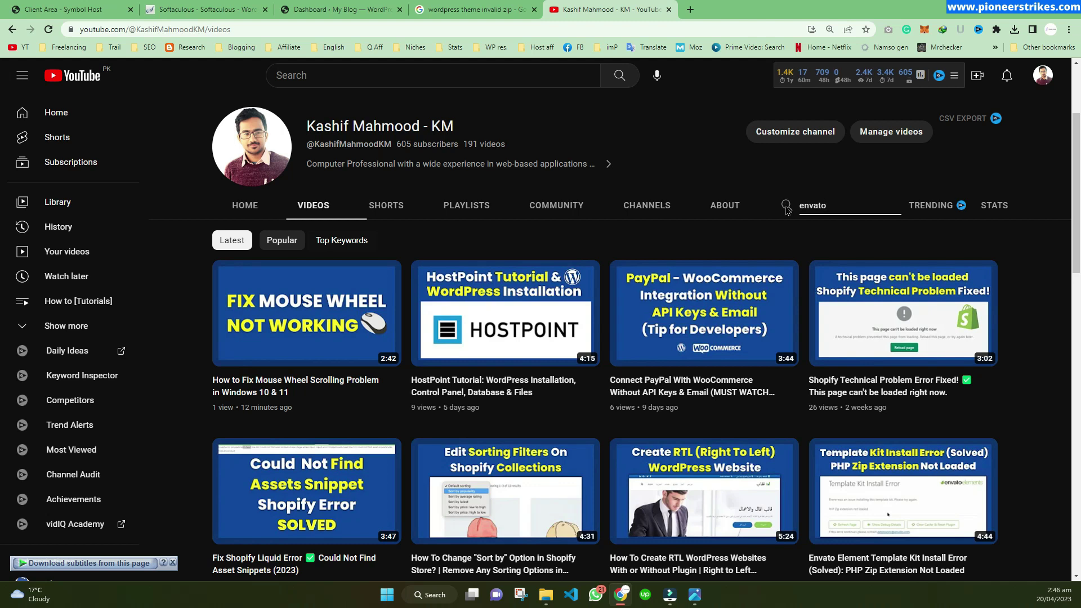
text(vato)
key(Return)
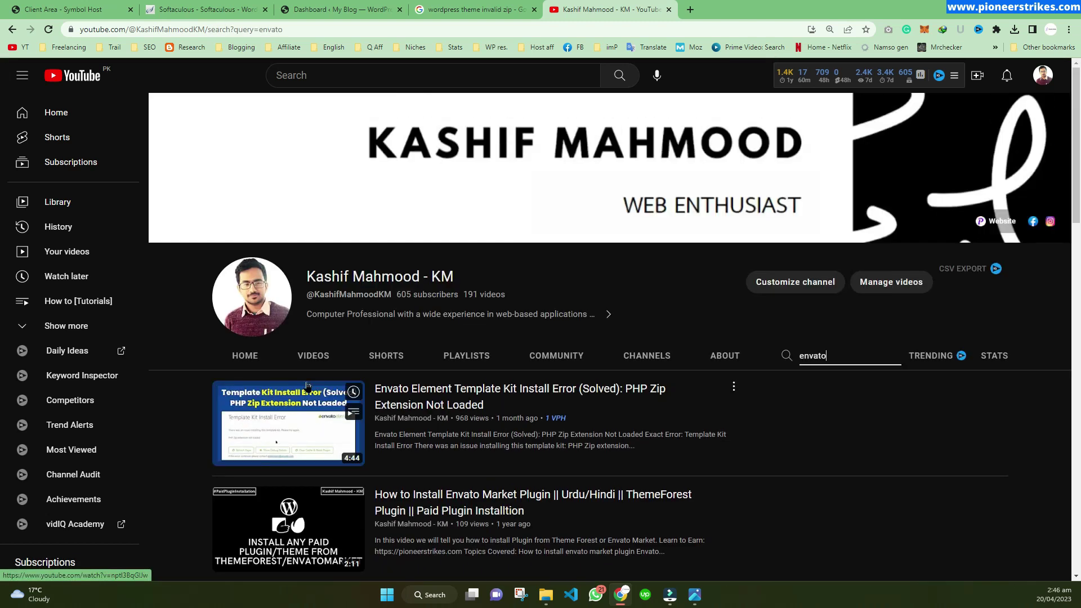
click(696, 602)
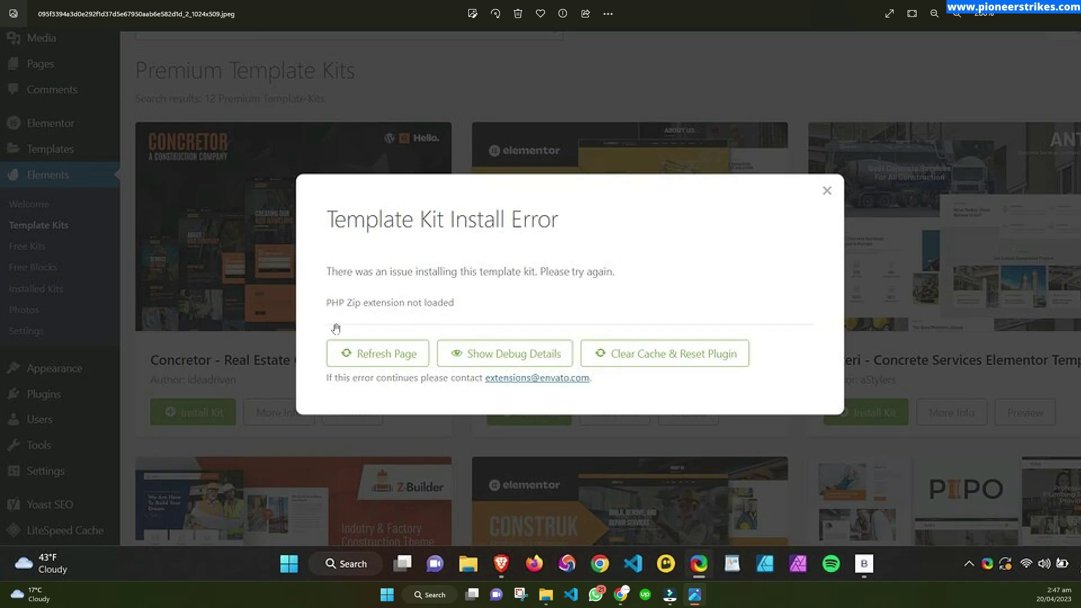
Step: Zoom into the zip file and PHP Zip error screenshots and compare them, then return to YouTube
click(696, 598)
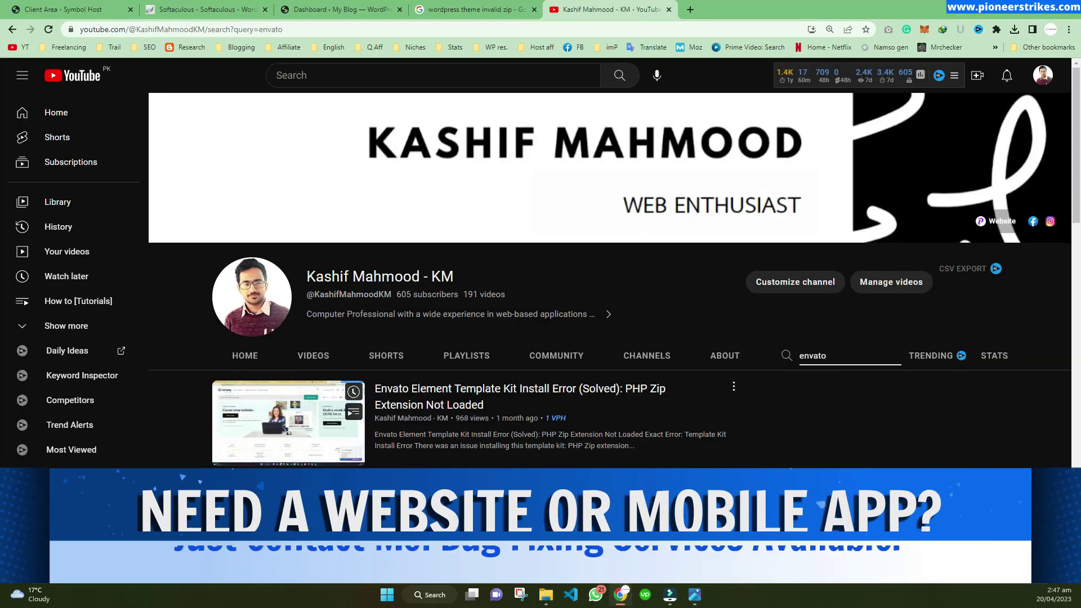
click(696, 597)
double_click(401, 324)
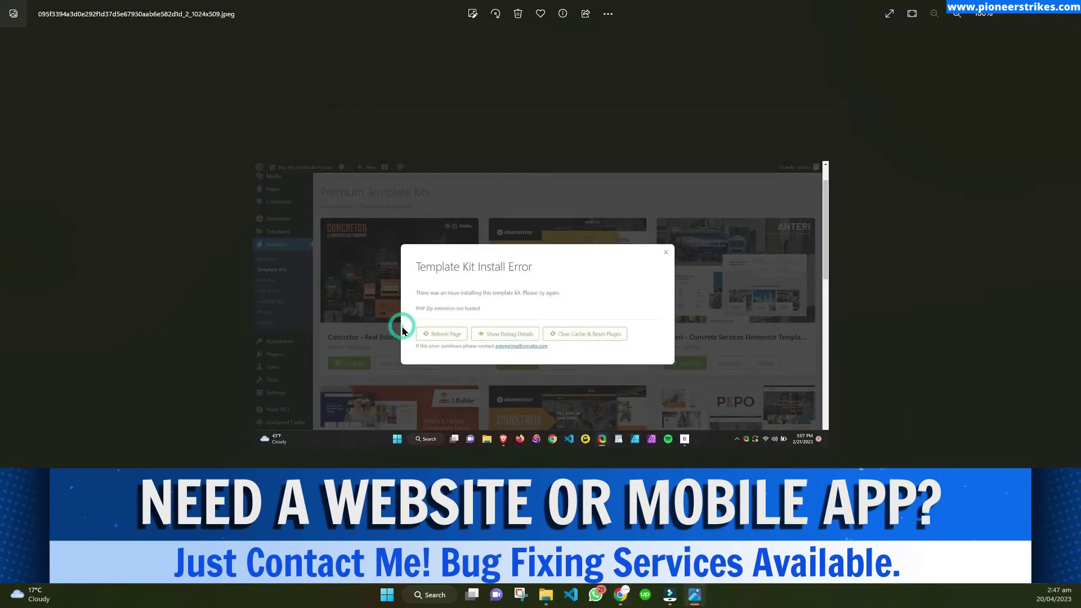
key(ctrl+plus)
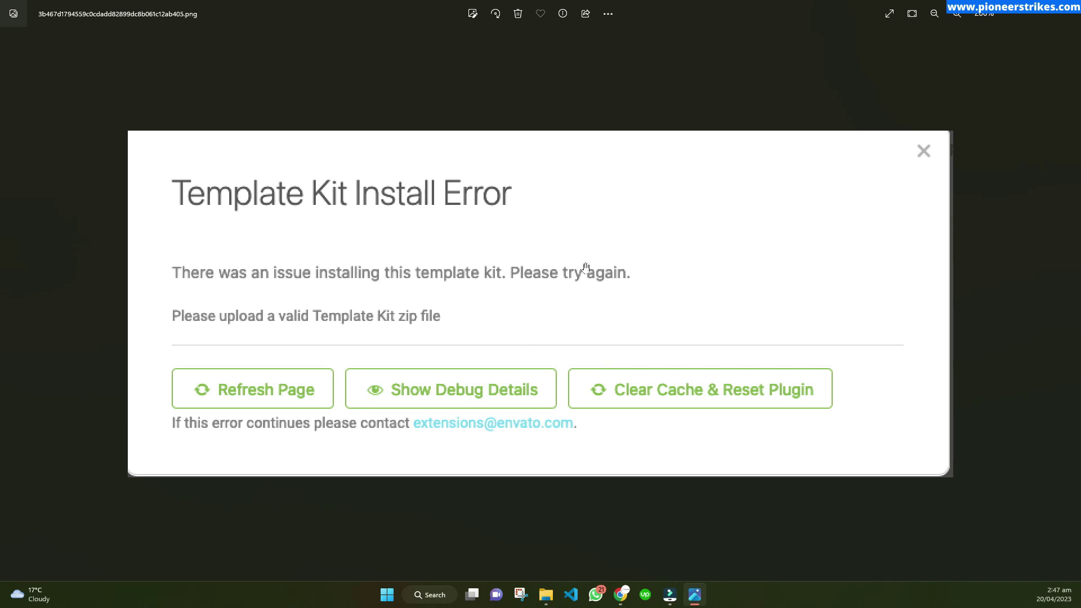
scroll(544, 333, down, 3)
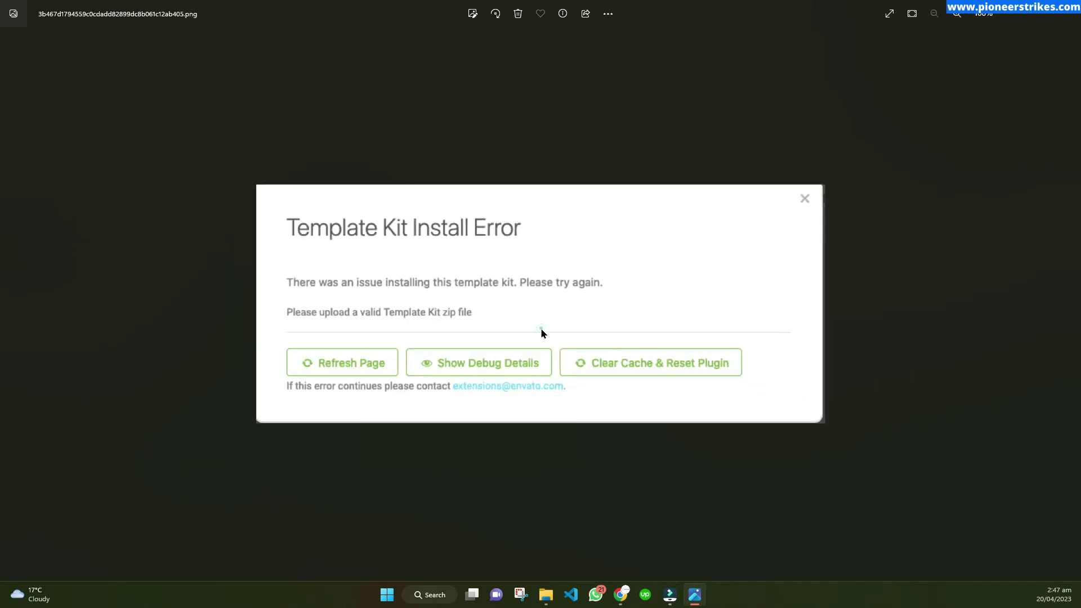
key(Right)
scroll(430, 320, up, 2)
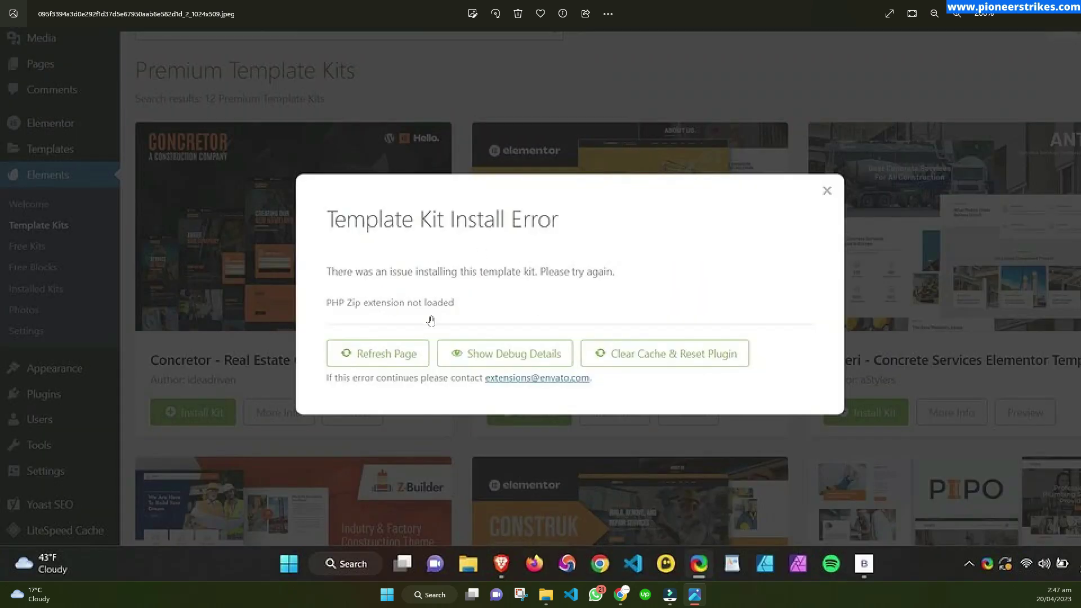
key(Left)
scroll(482, 316, up, 2)
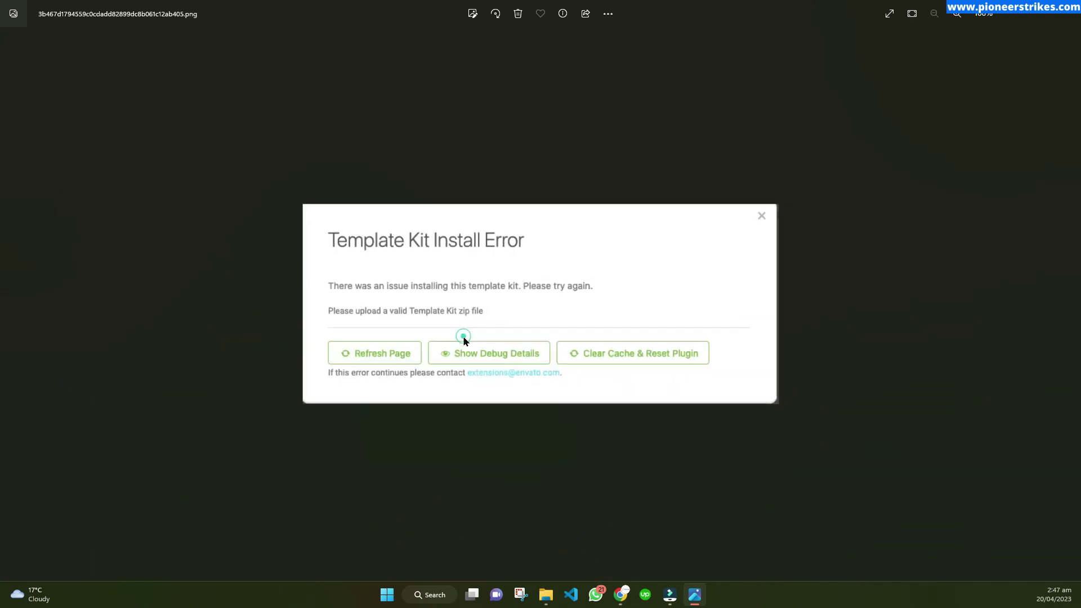
scroll(469, 338, up, 2)
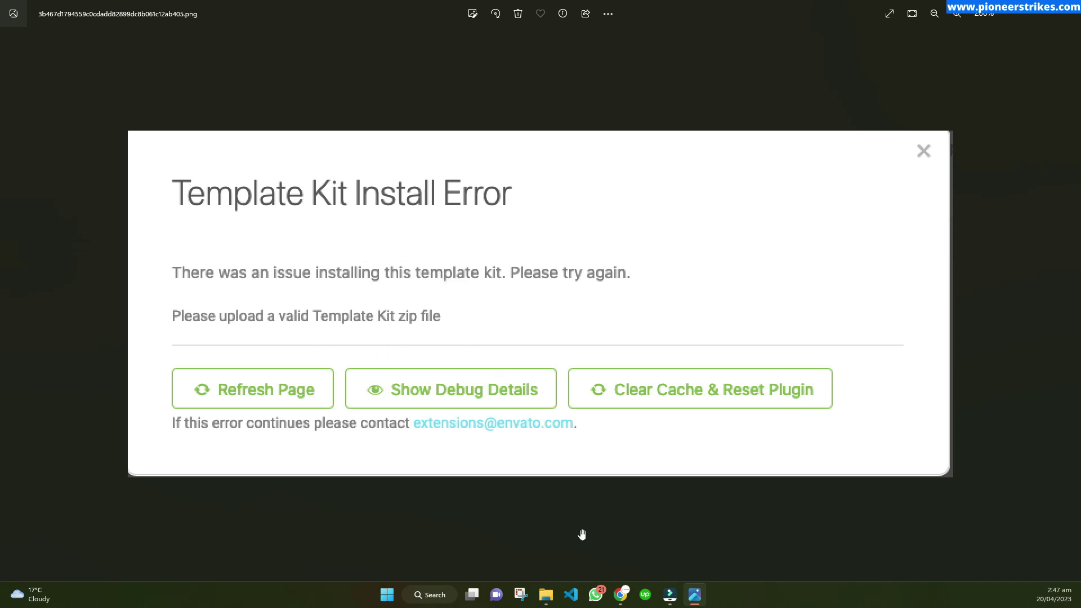
click(622, 595)
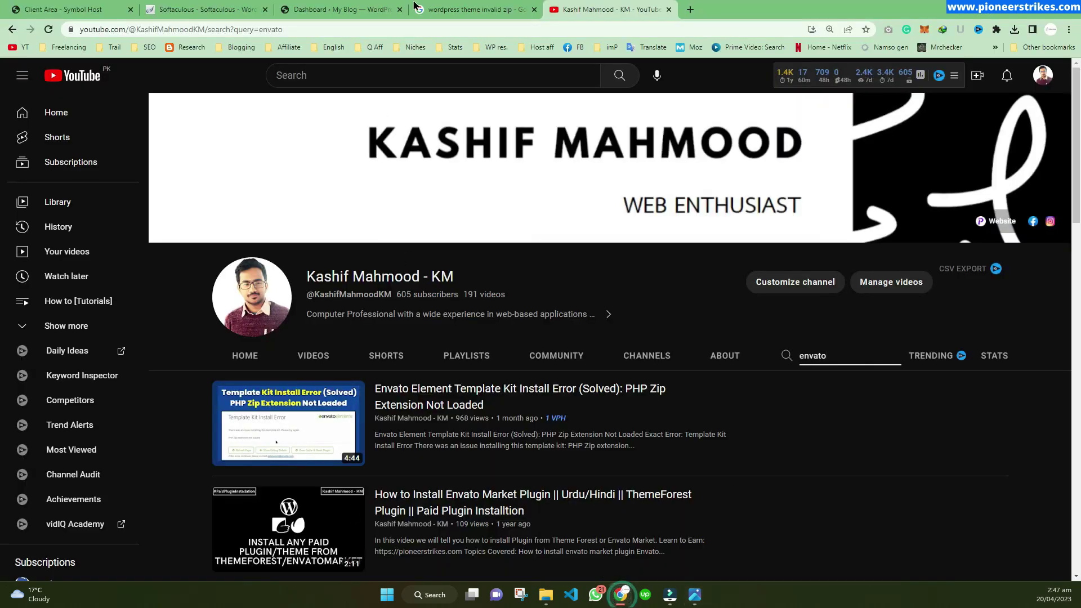
Step: Open the Envato Elements website in a new browser tab
click(690, 9)
text(enavto)
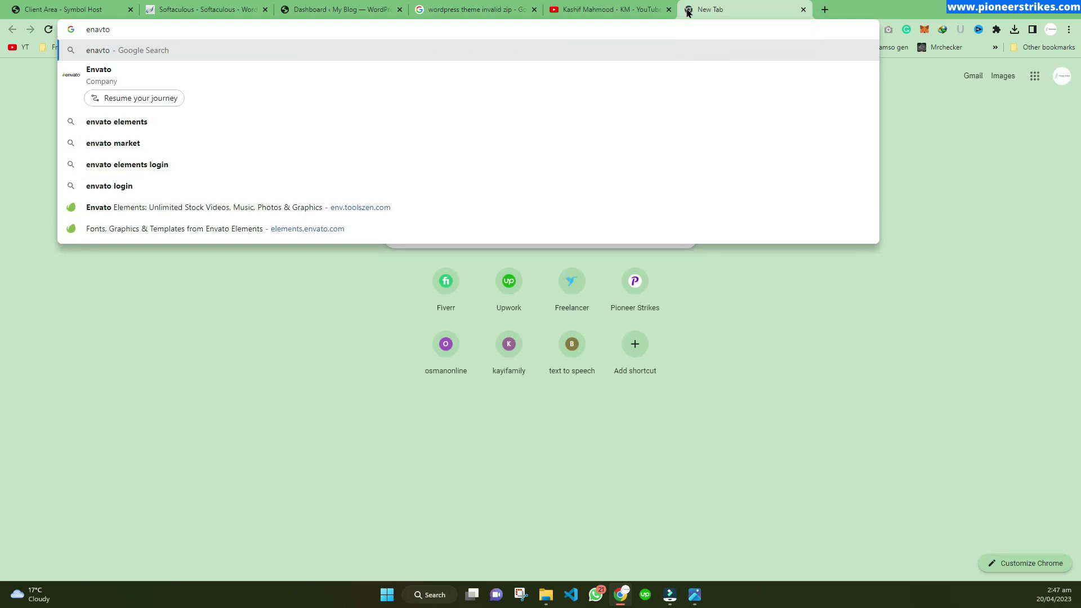
text(element)
key(Up)
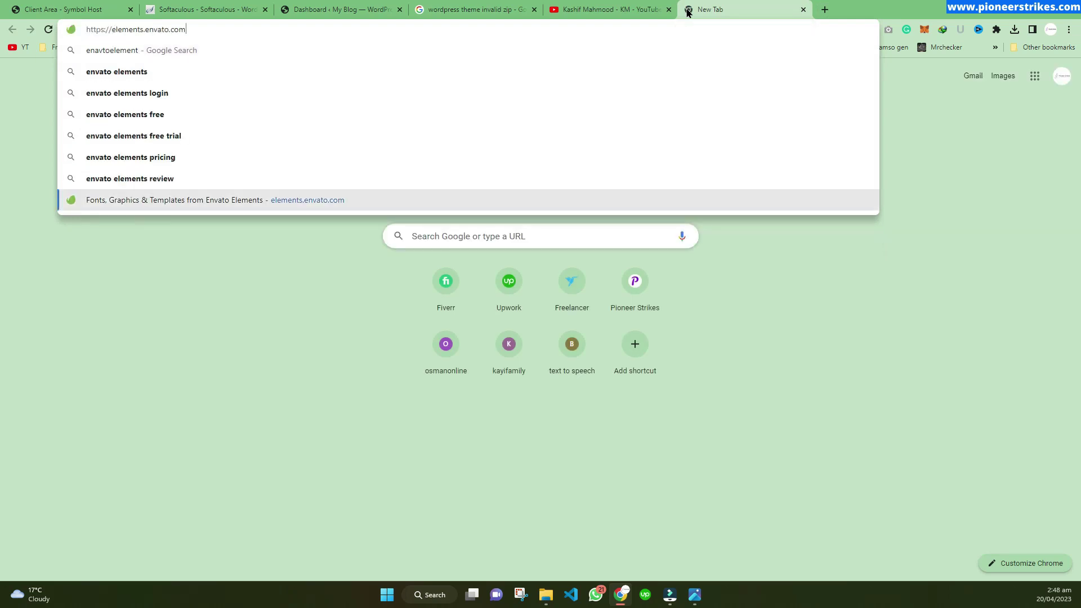
key(Return)
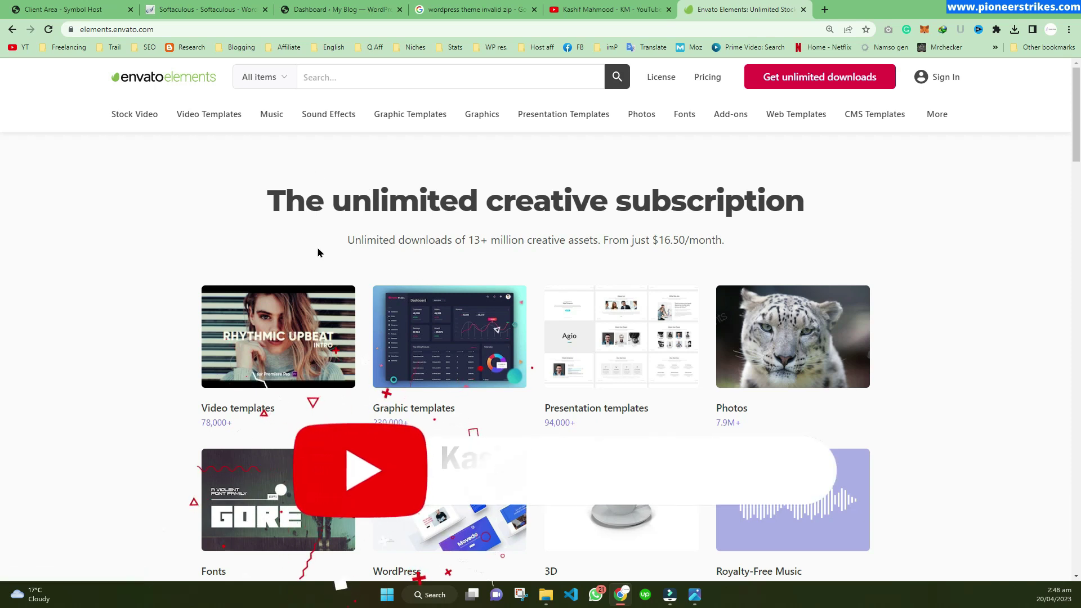
Step: Search WordPress items for 'theme', open Munfarid in the background, then refine to 'theme kit'
click(357, 75)
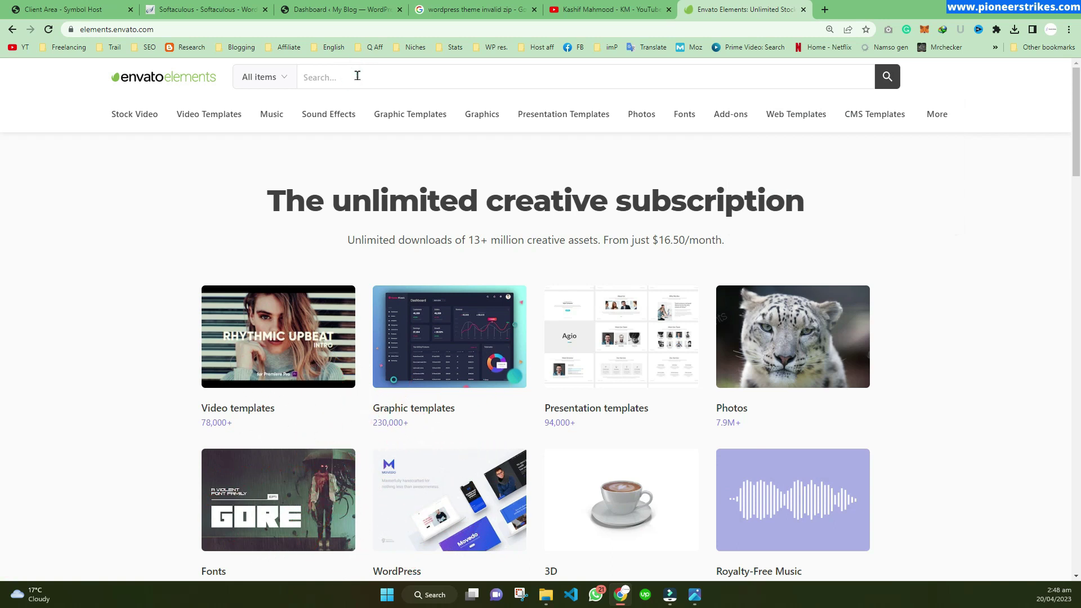
text(the)
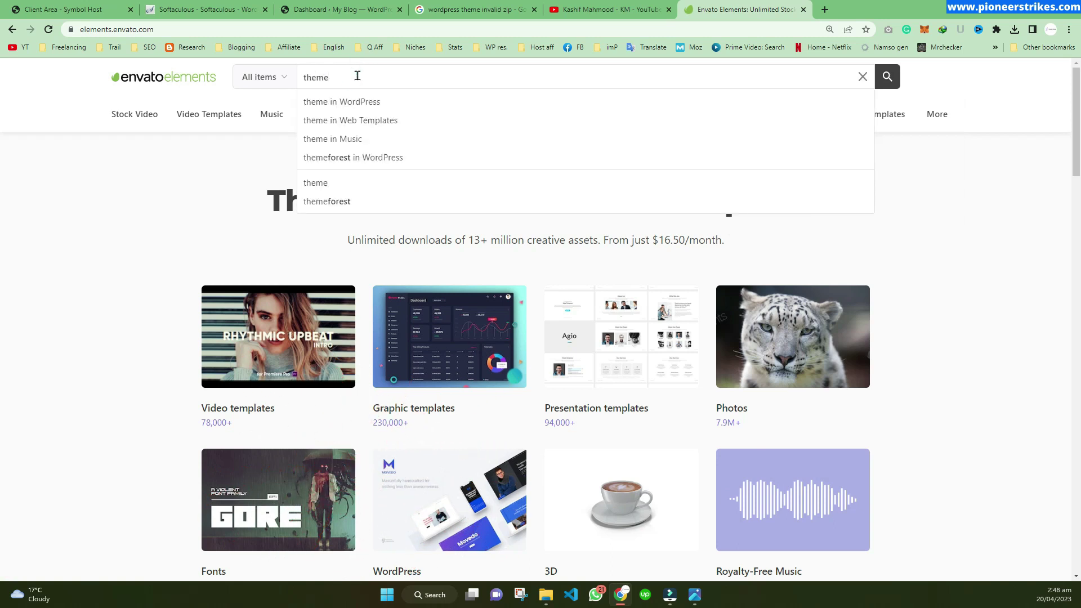
text(me)
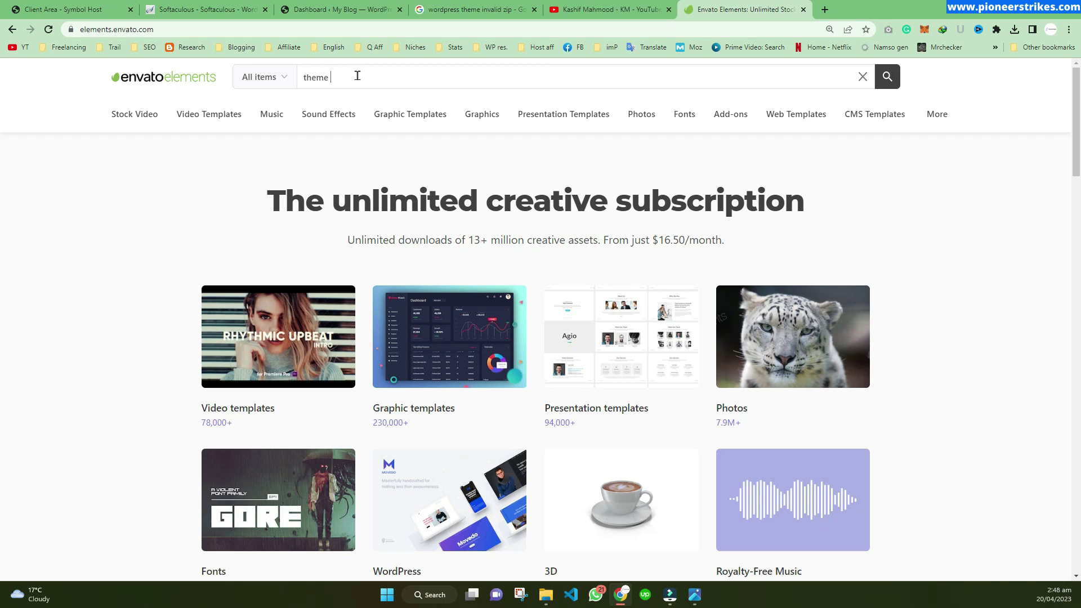
key(Down)
key(Return)
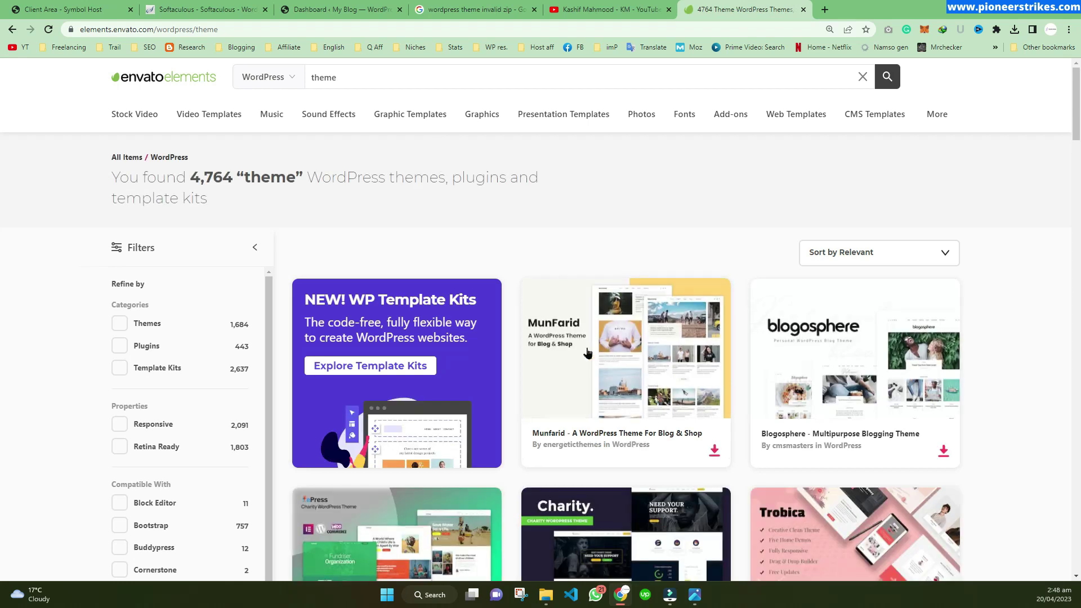
scroll(591, 270, down, 3)
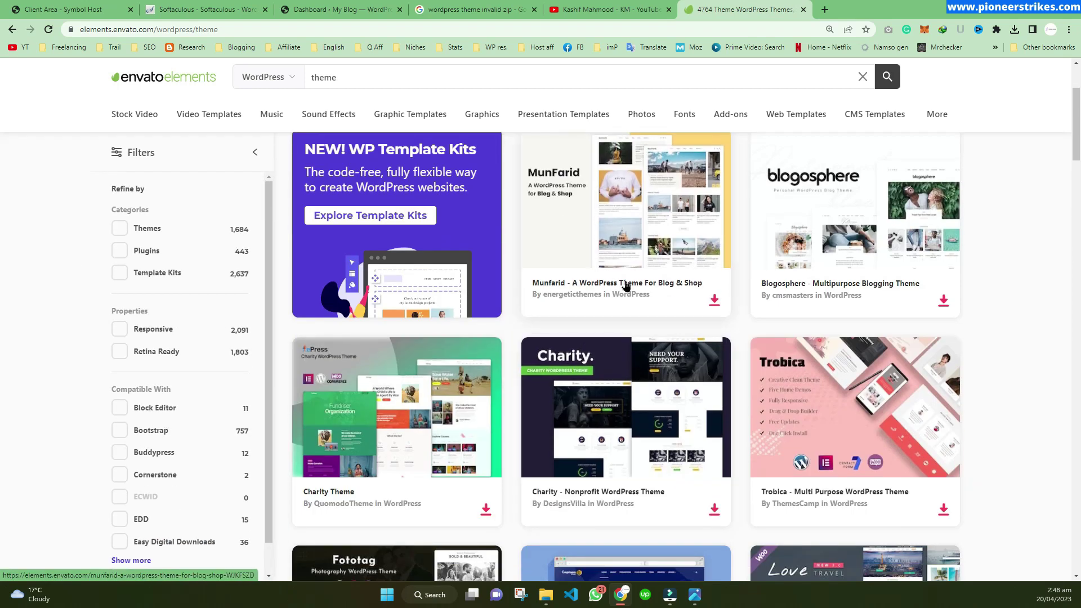
middle_click(627, 284)
scroll(627, 293, down, 2)
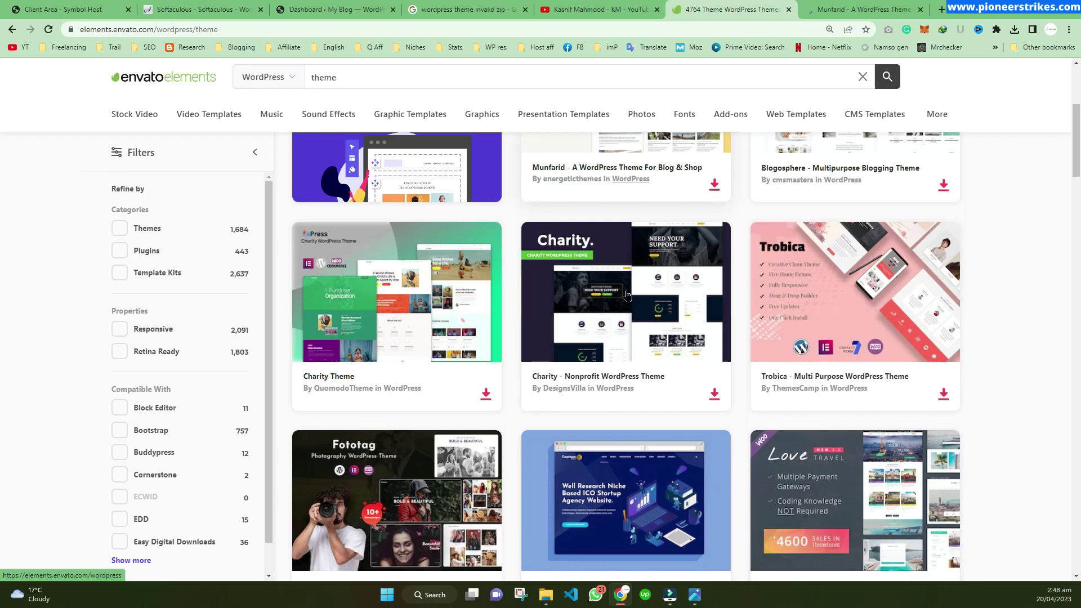
scroll(627, 294, down, 2)
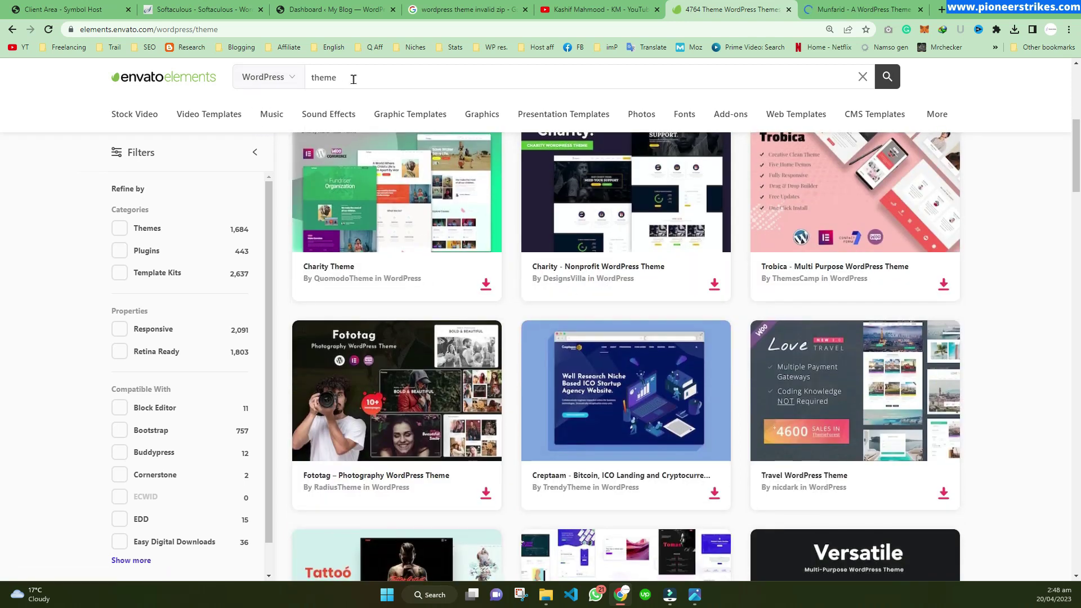
click(354, 79)
key(Return)
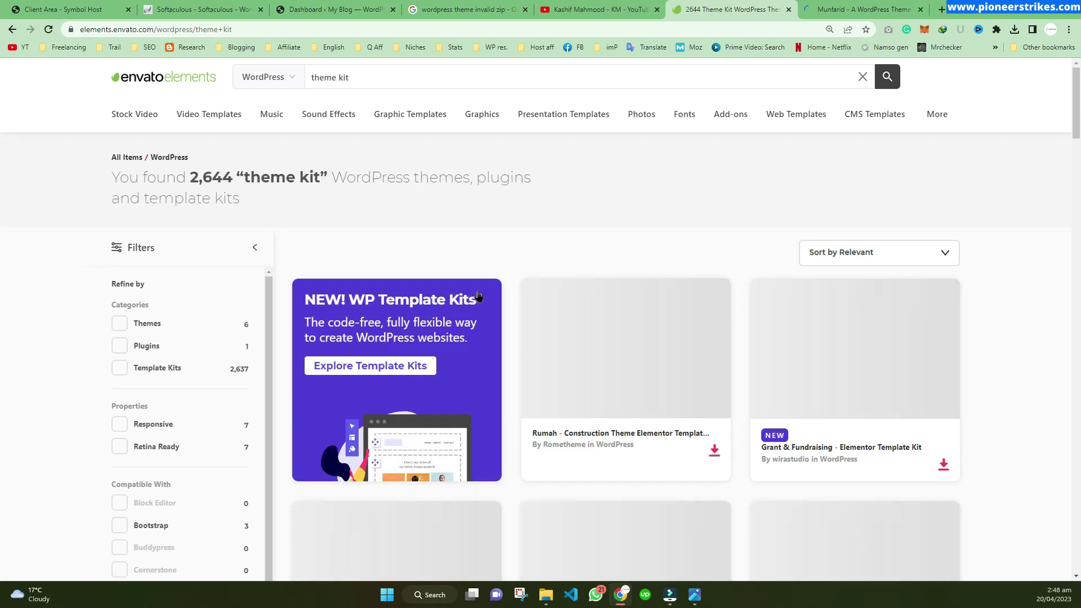
Step: Open the Rumah Construction Elementor Template Kit page, then view the Munfarid theme tab
click(626, 431)
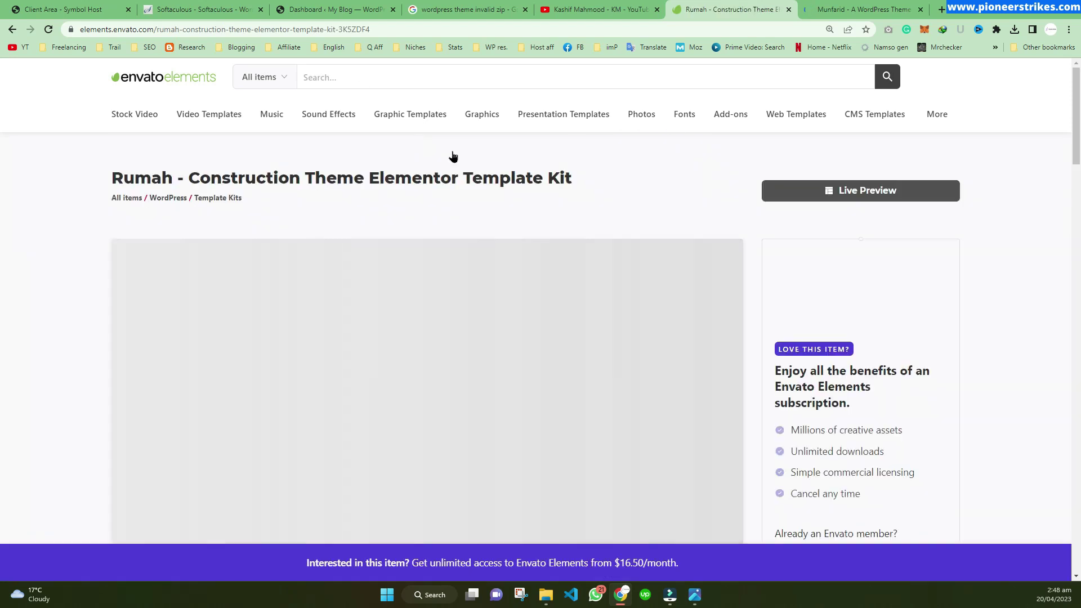
drag(364, 177, 600, 181)
click(600, 181)
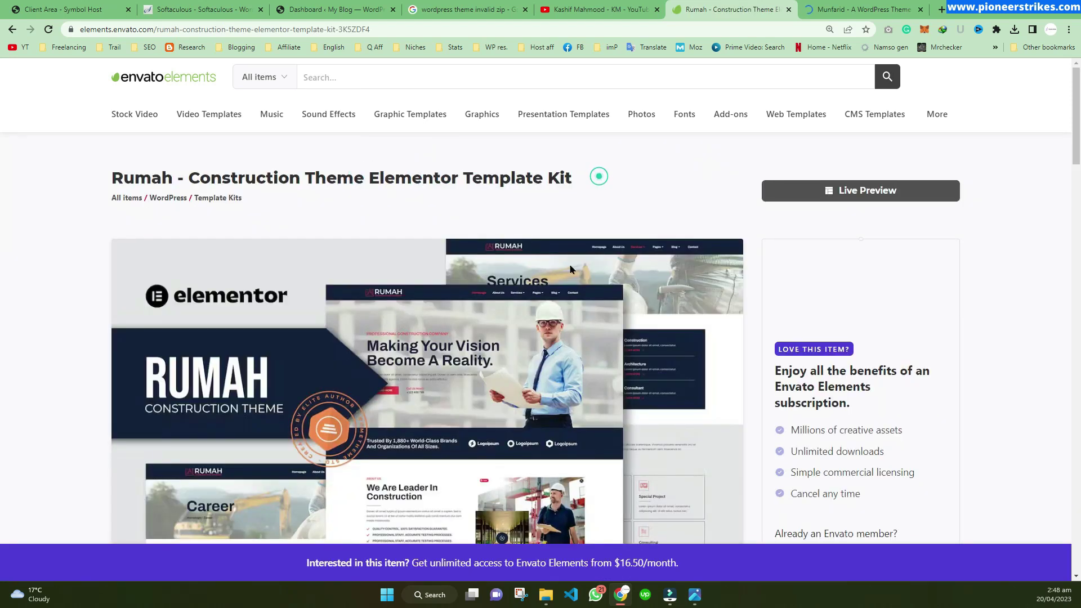
mouse_move(370, 178)
mouse_down()
mouse_move(586, 180)
mouse_move(370, 179)
mouse_up()
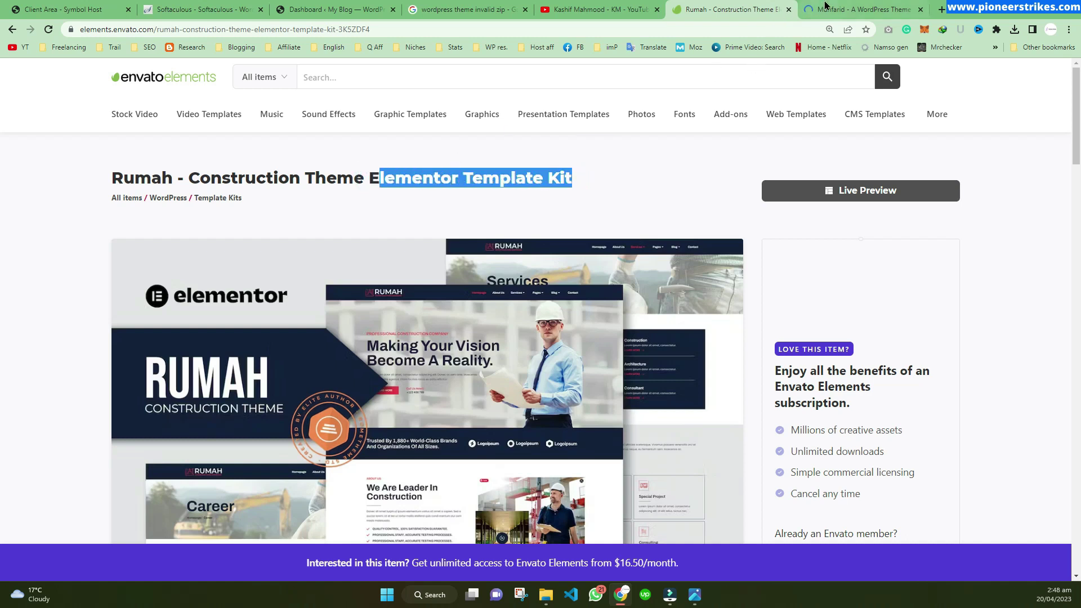
key(ctrl+Tab)
drag(222, 178, 395, 179)
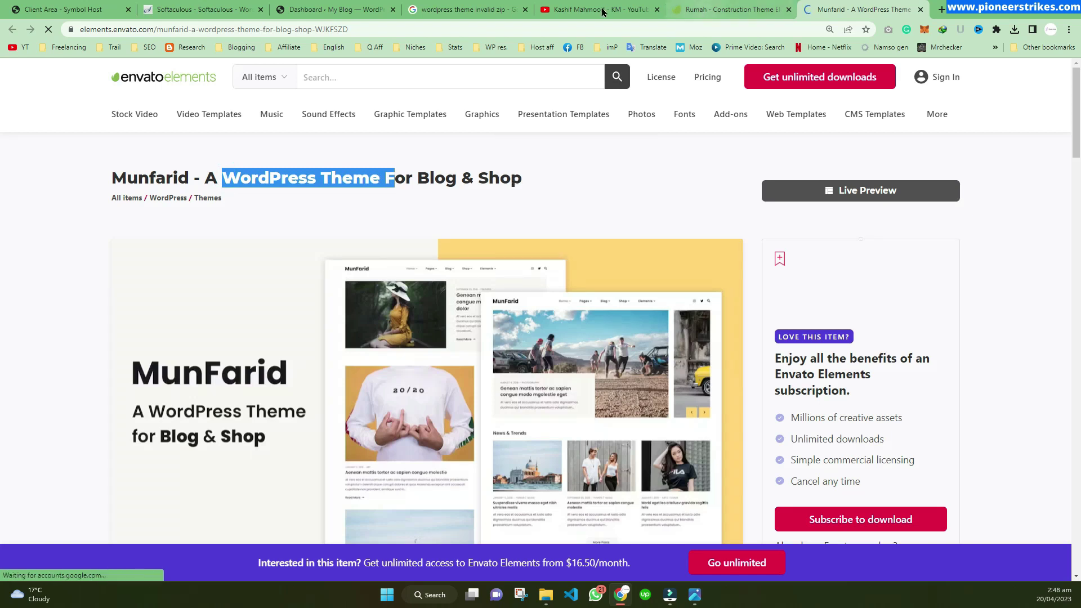
Step: Go to the WordPress Add Themes upload panel
click(350, 9)
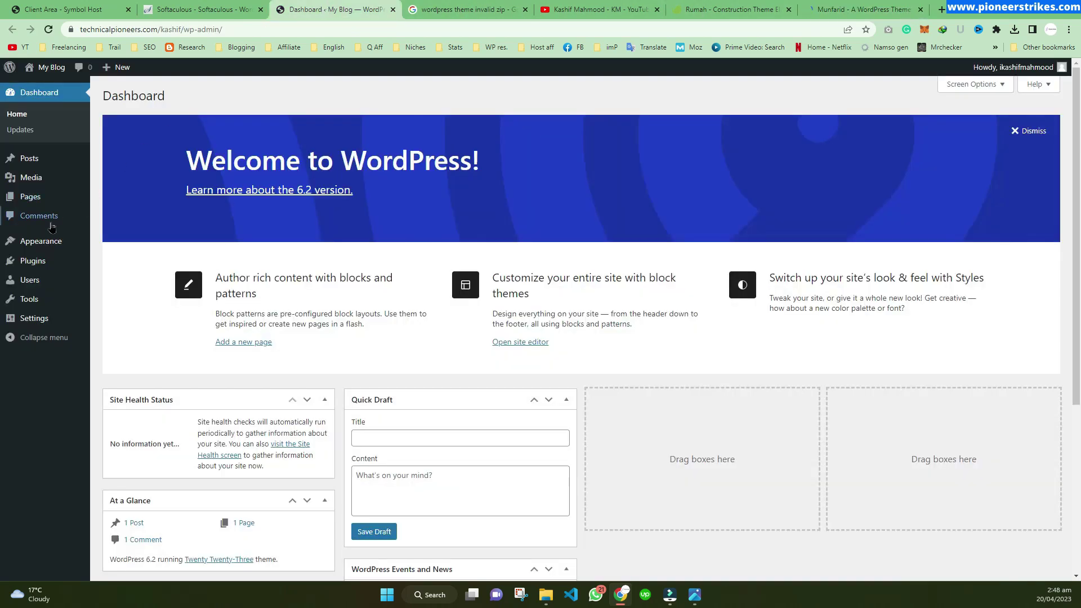
click(103, 242)
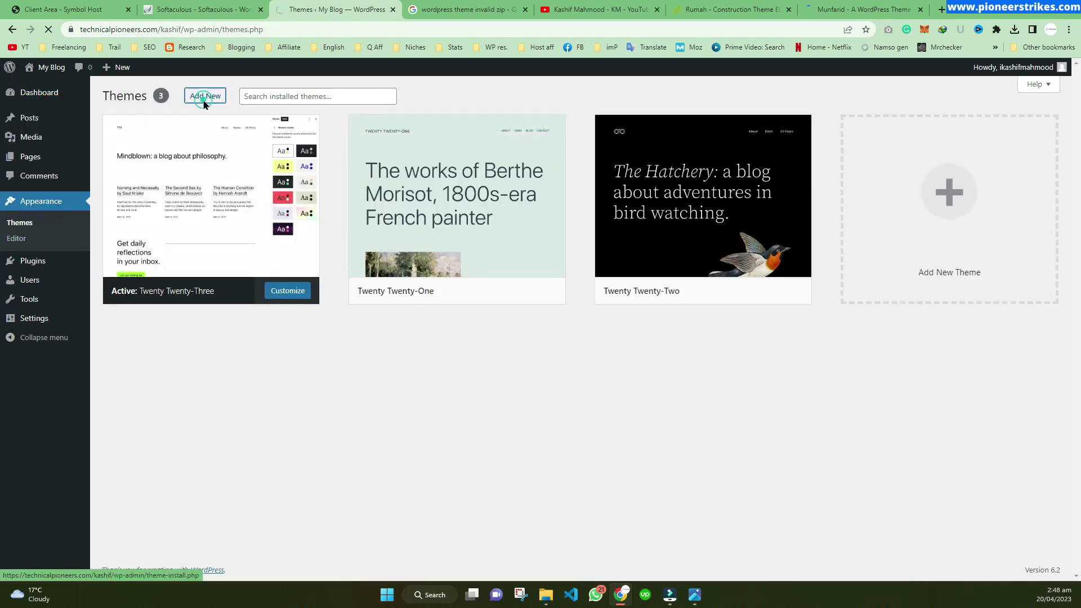
click(204, 97)
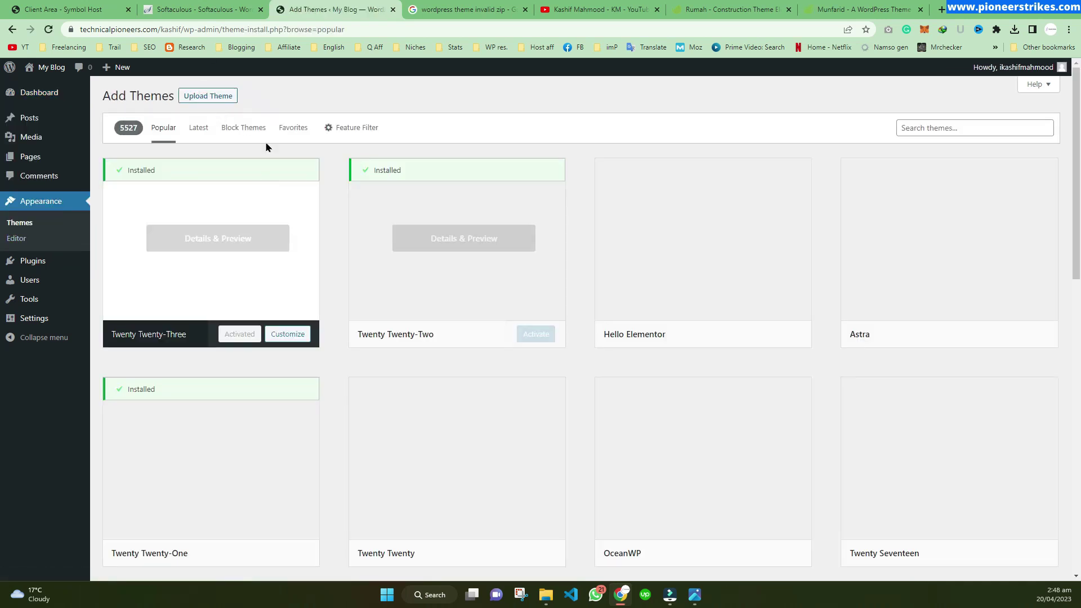
click(208, 102)
Step: Choose xido.zip from the Xido Theme Package folder for upload, then reopen the file picker
click(501, 198)
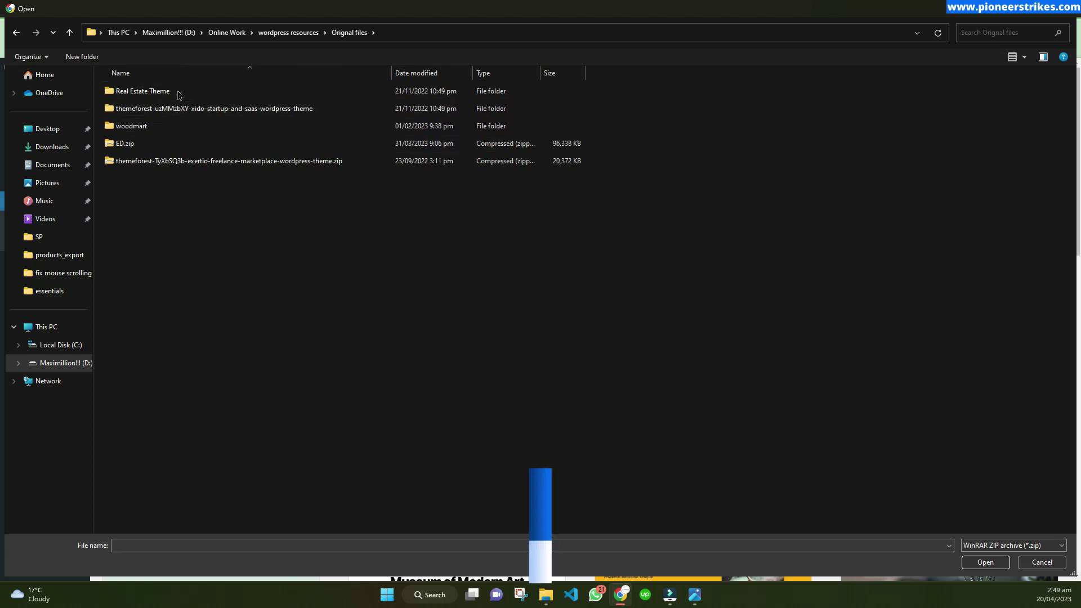
double_click(169, 108)
double_click(169, 108)
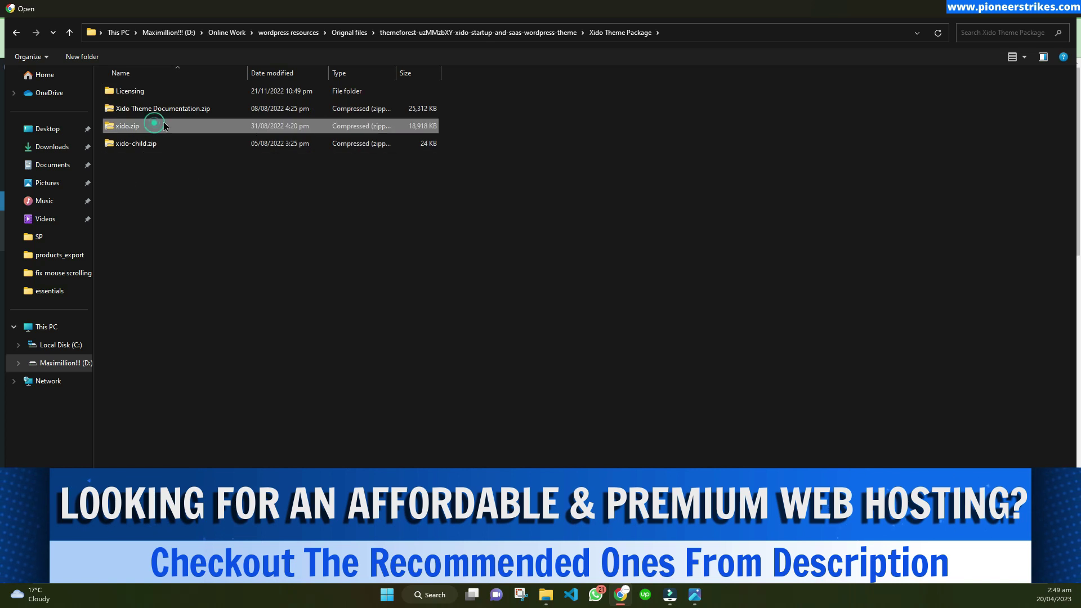
click(169, 132)
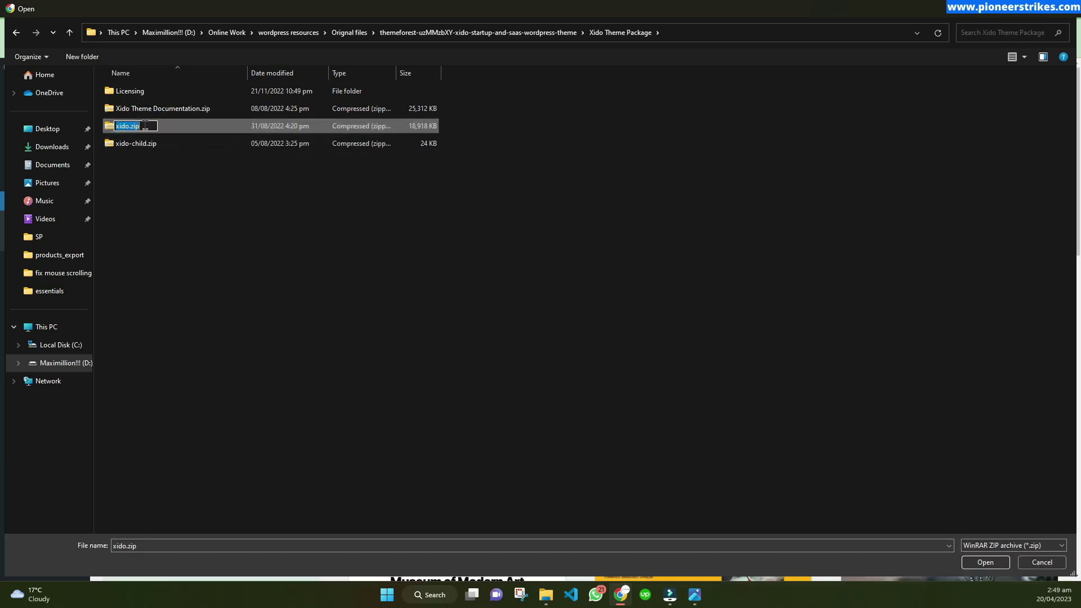
double_click(177, 129)
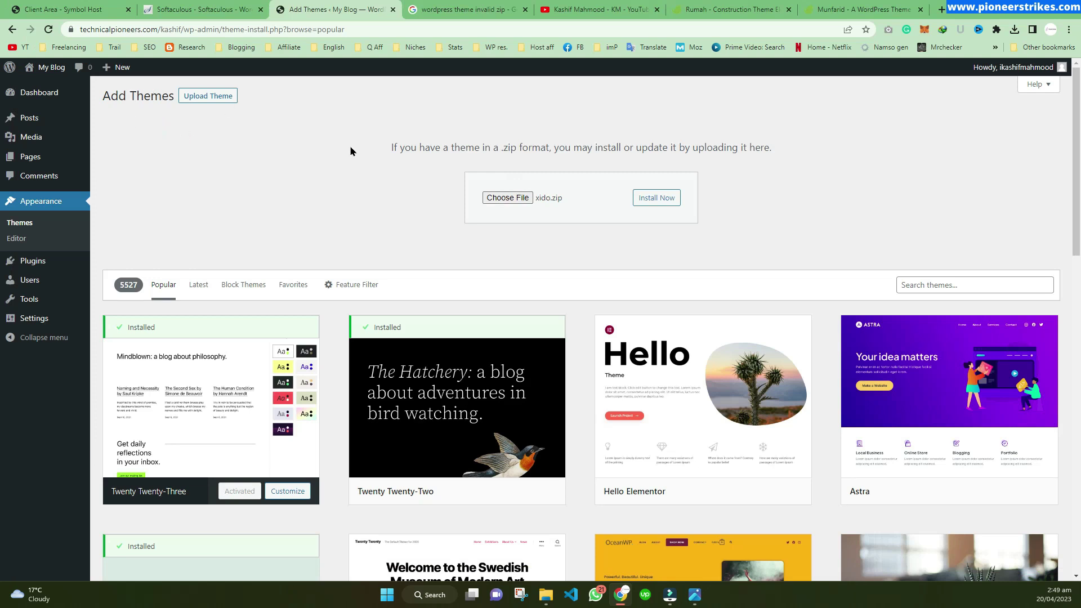
click(498, 198)
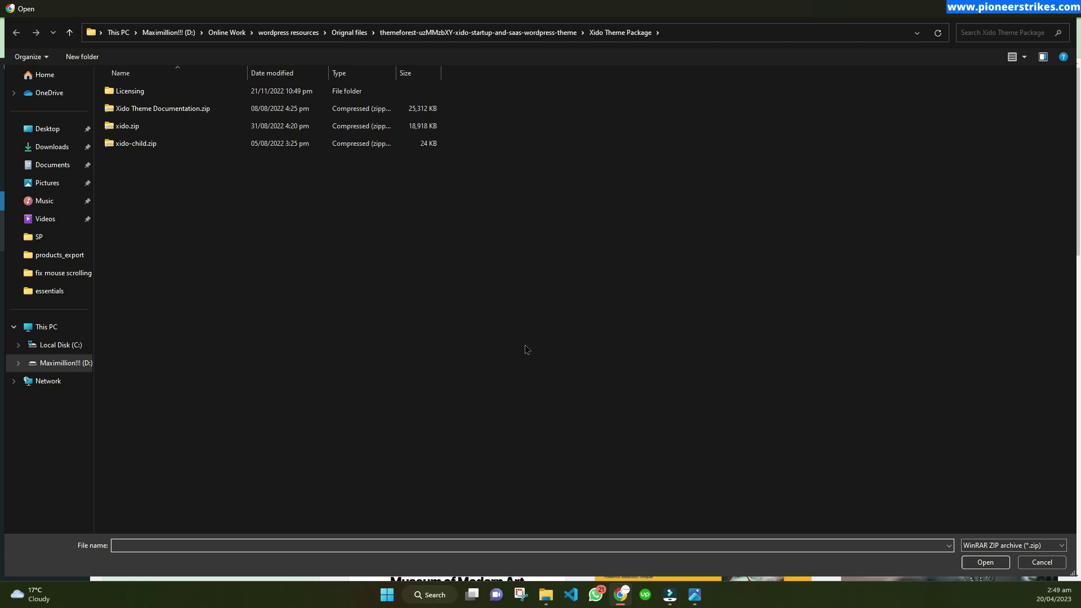
Step: Extract xido.zip with WinRAR's 'Extract files...' into a new xido folder
right_click(144, 128)
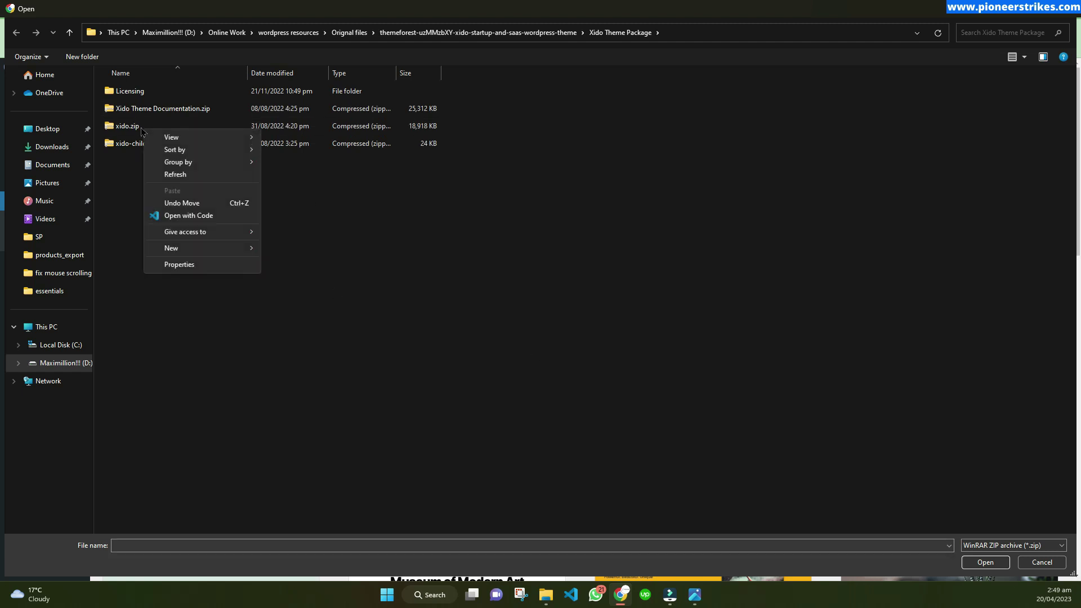
click(140, 130)
right_click(136, 129)
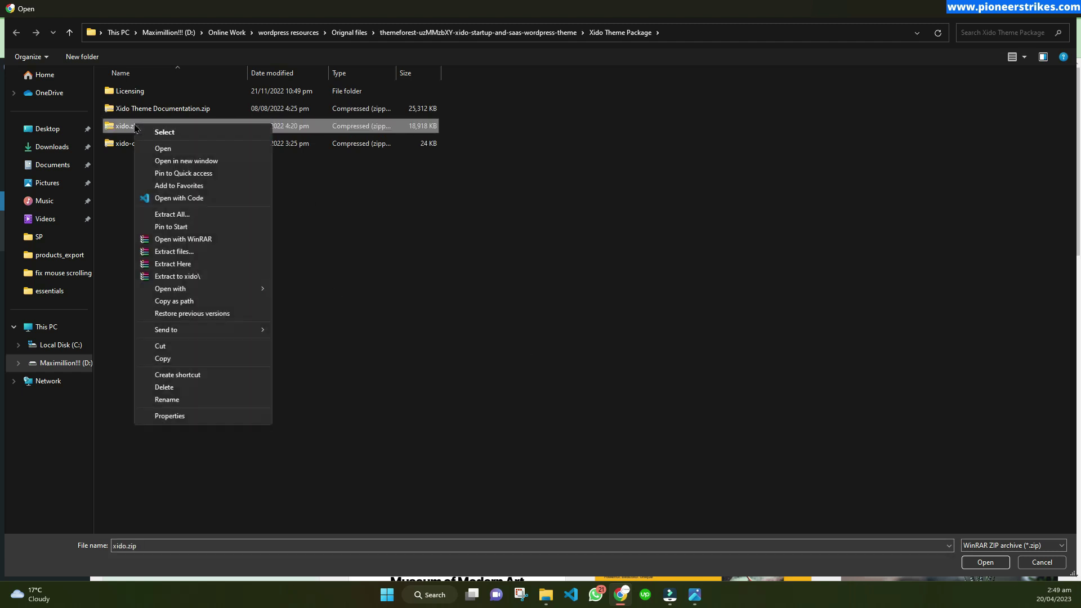
click(172, 251)
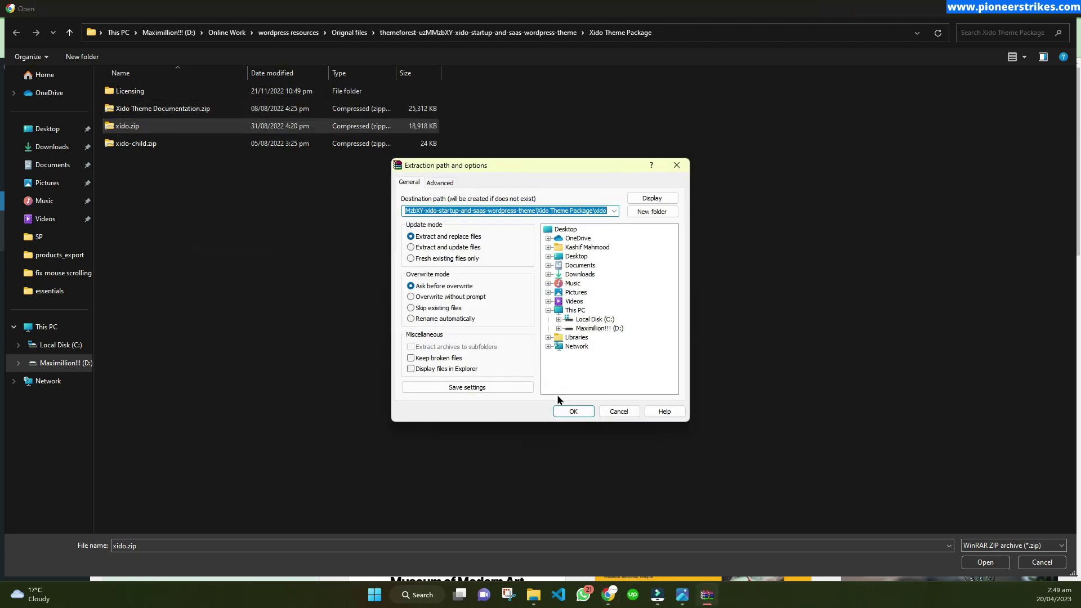
click(565, 412)
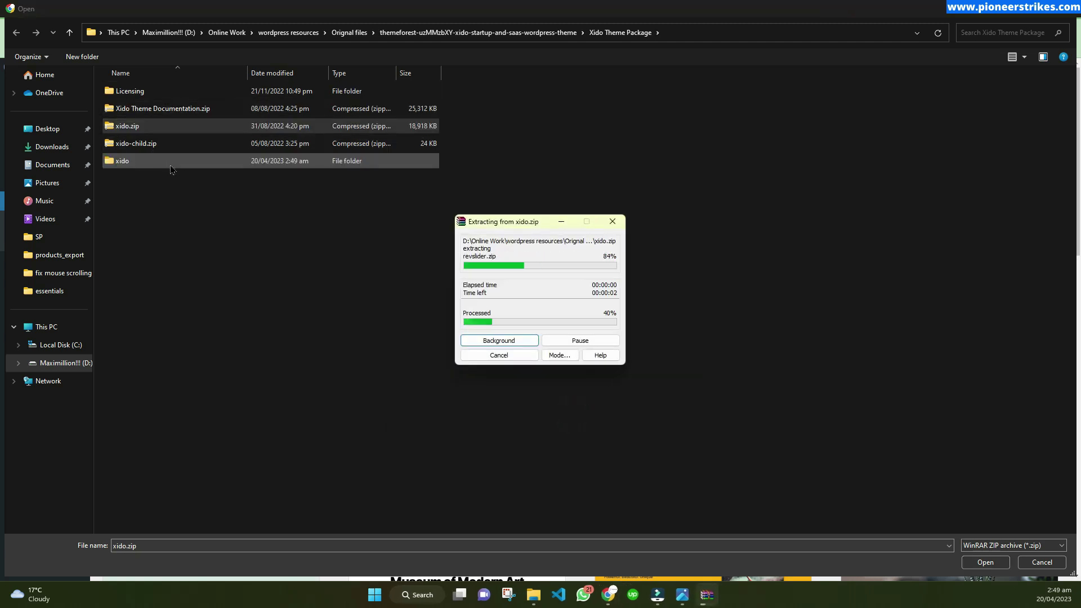
Step: Browse into the extracted xido folder and its inner xido theme folder
double_click(145, 109)
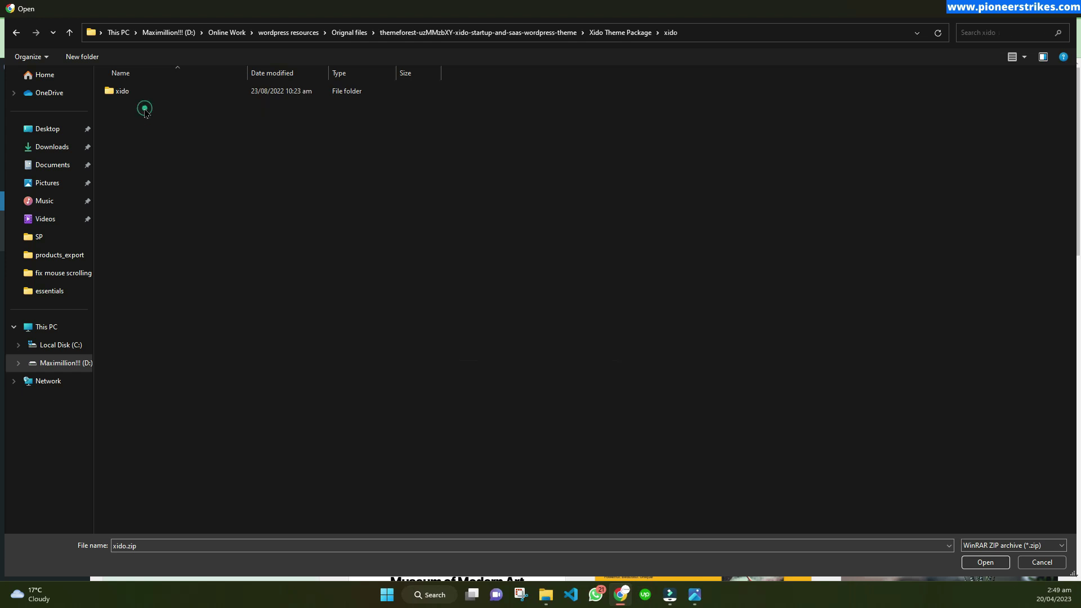
double_click(143, 92)
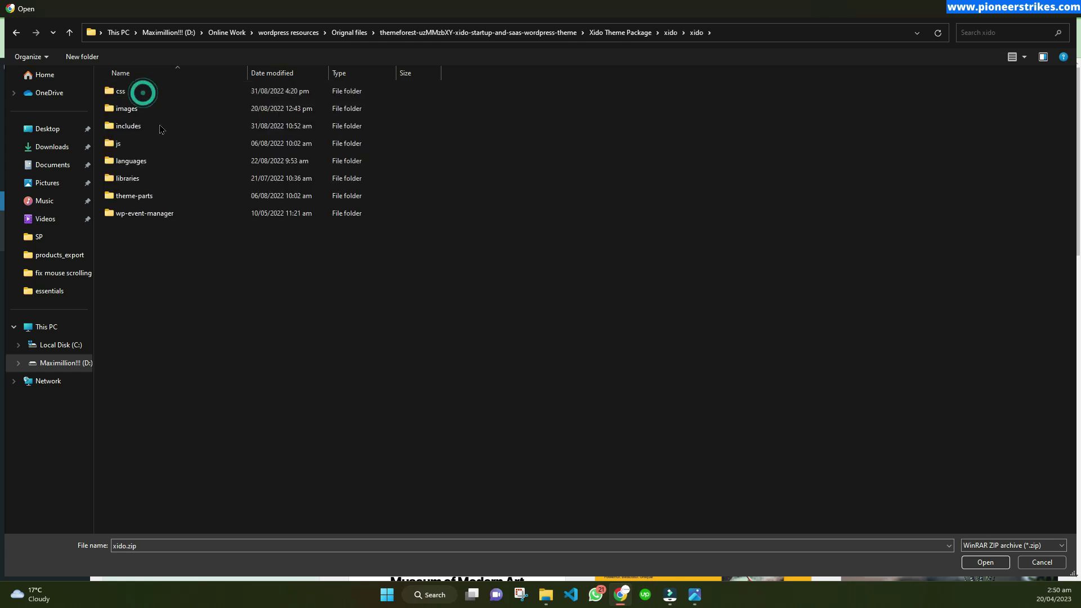
click(202, 313)
click(142, 258)
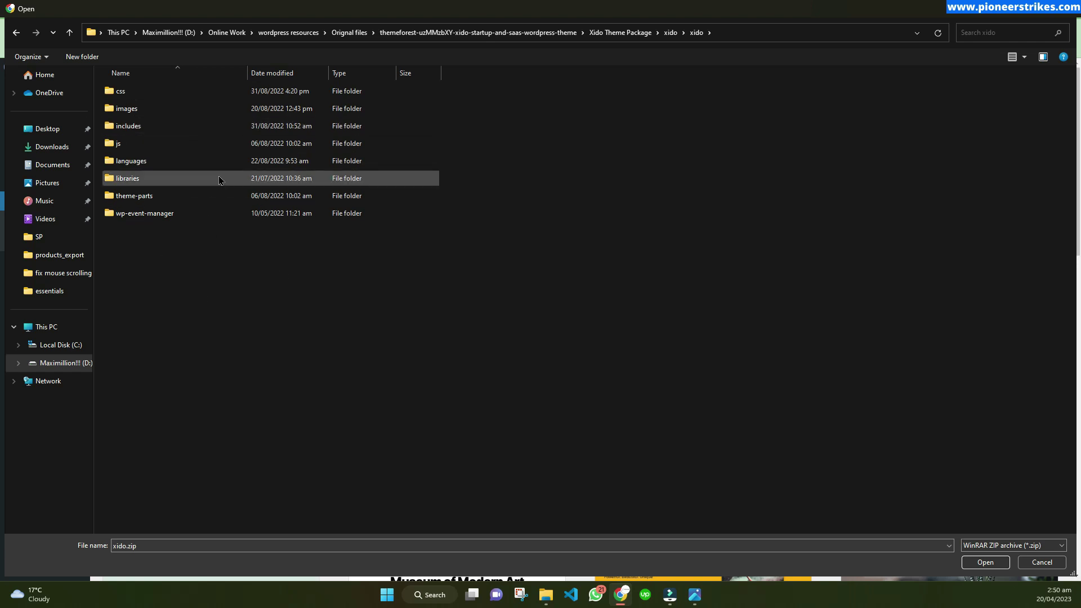
Step: Compress the inner xido folder into a 19,377 KB xido.zip and select it
click(669, 32)
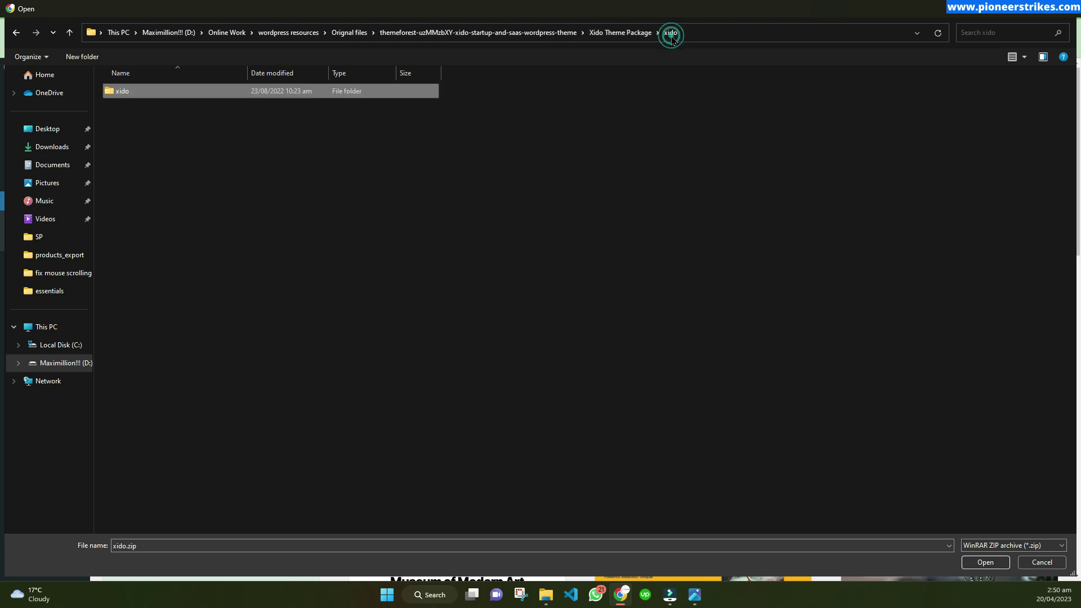
right_click(173, 94)
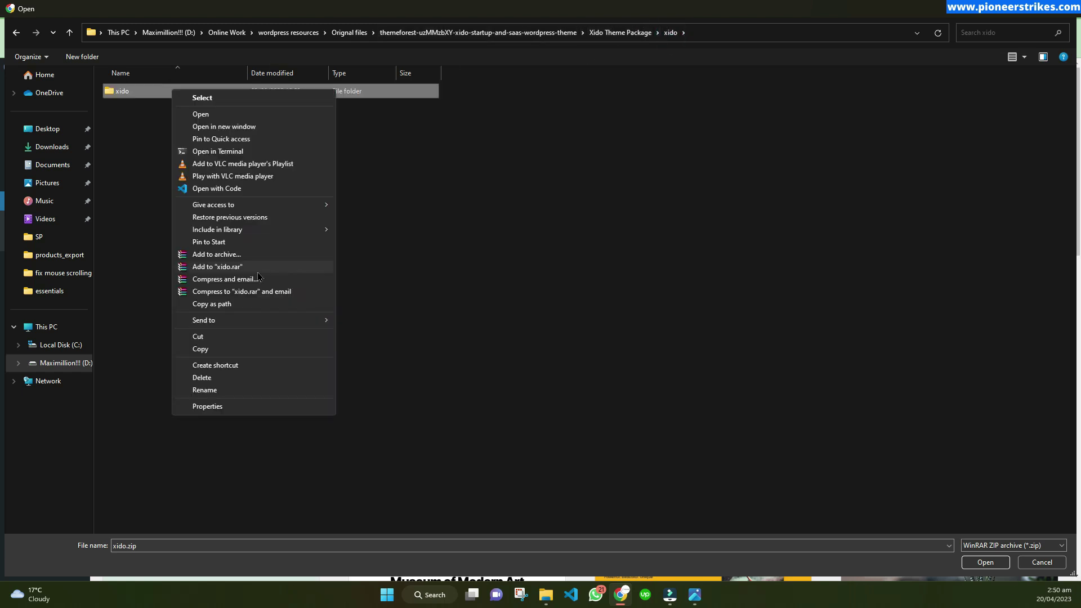
click(576, 259)
click(131, 96)
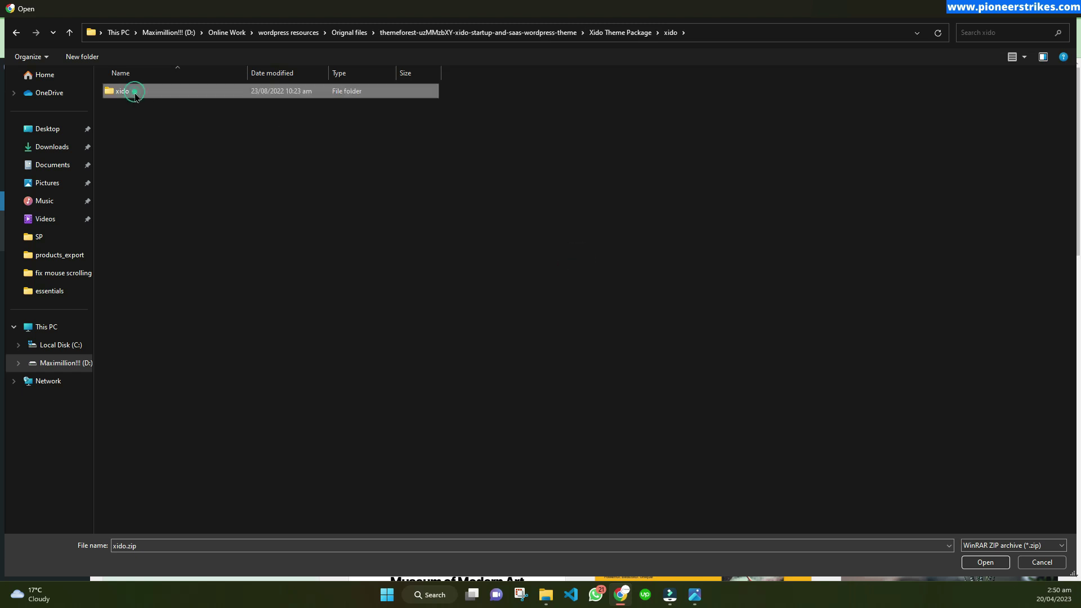
right_click(129, 97)
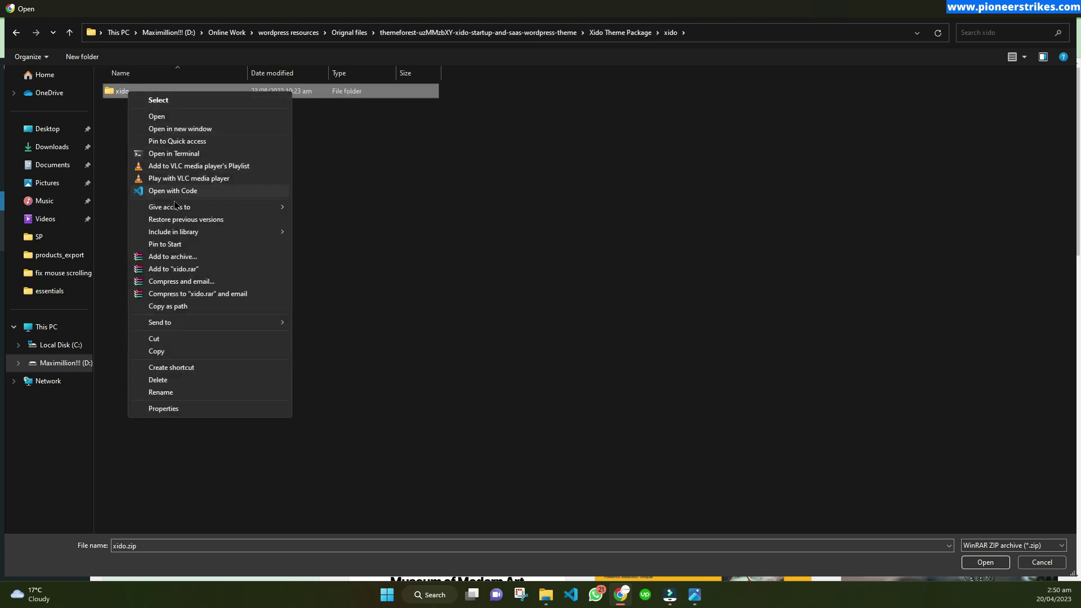
mouse_move(214, 322)
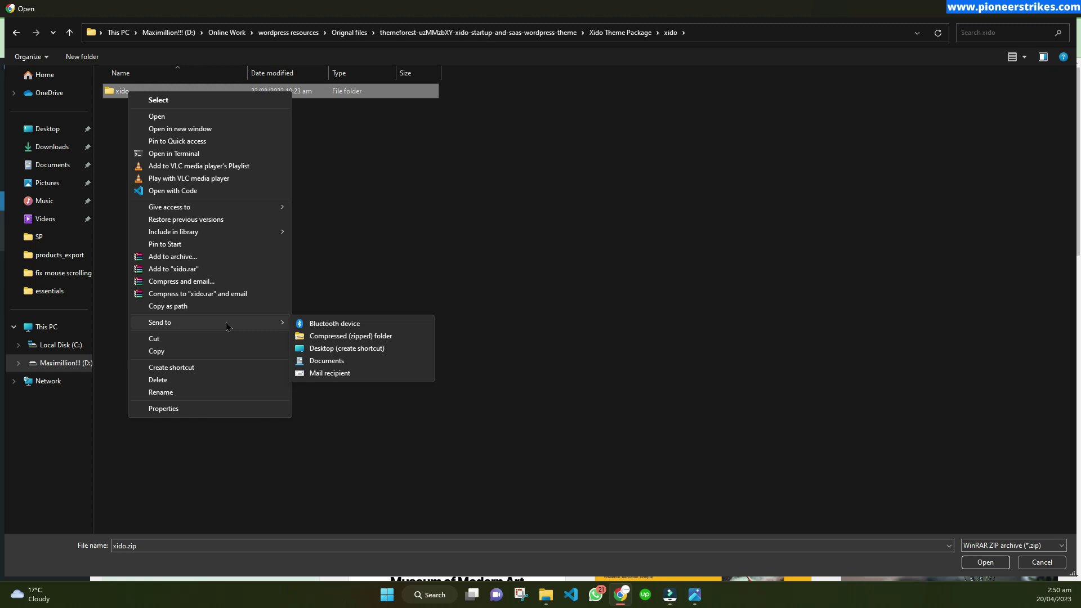
click(348, 336)
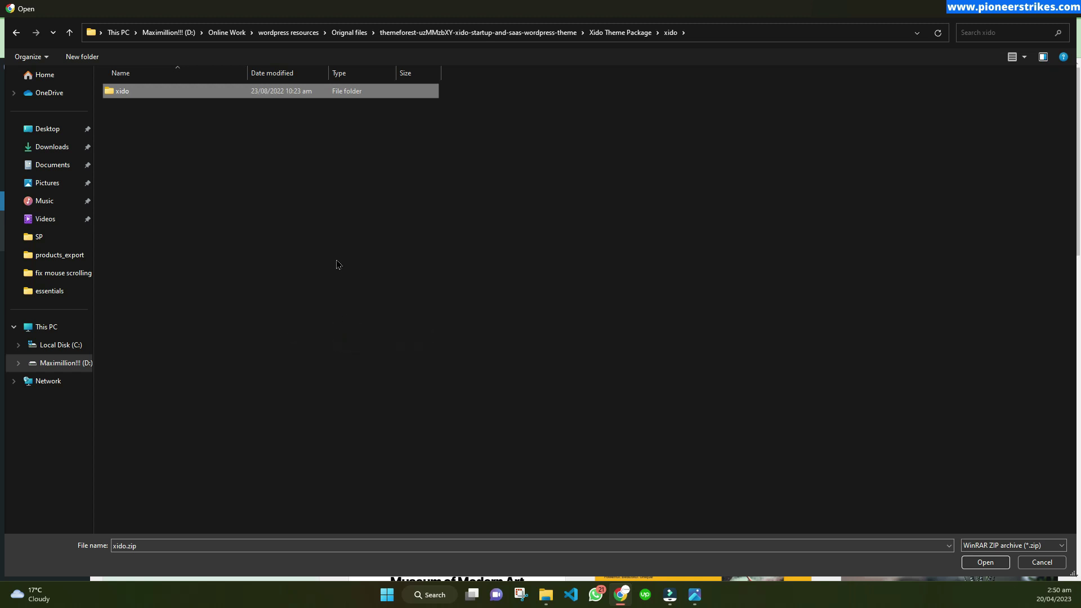
click(154, 163)
click(120, 108)
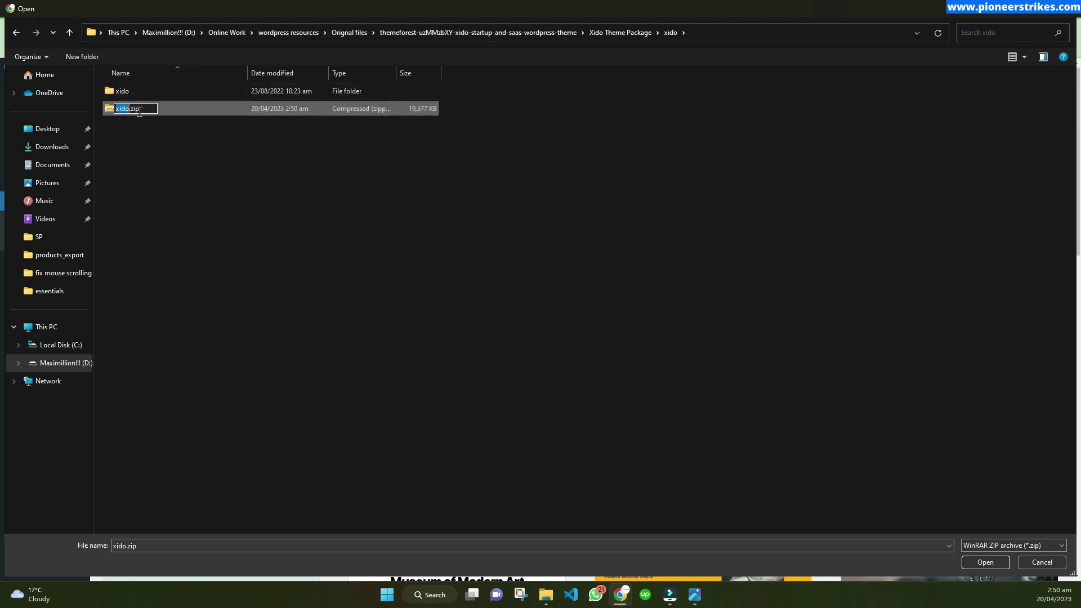
click(150, 121)
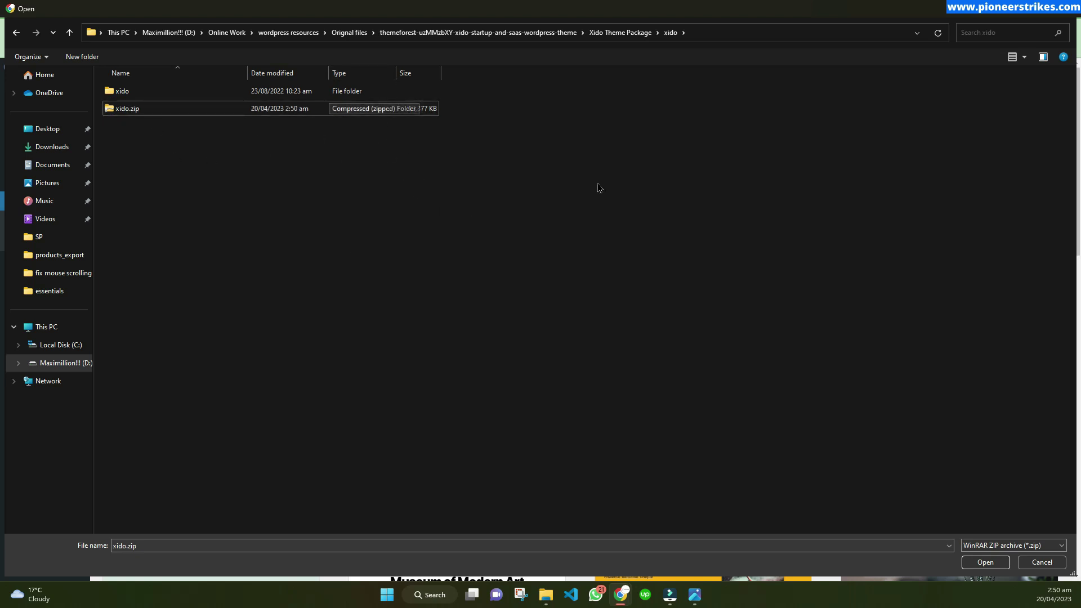
Step: Cancel the file upload, review the zip-file install error screenshot, then return to WordPress
click(1067, 8)
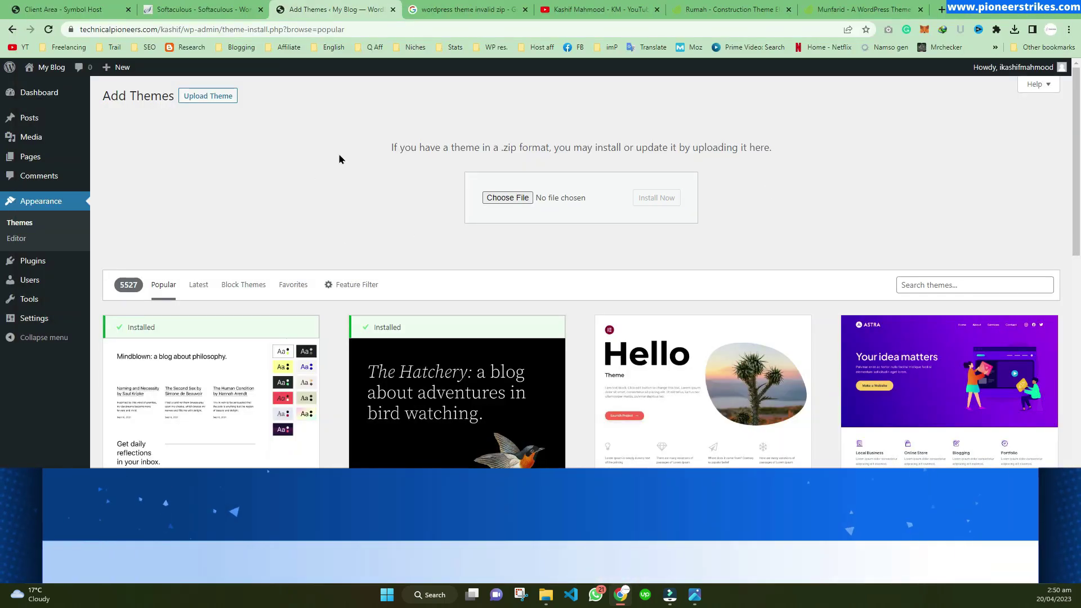
key(alt+Tab)
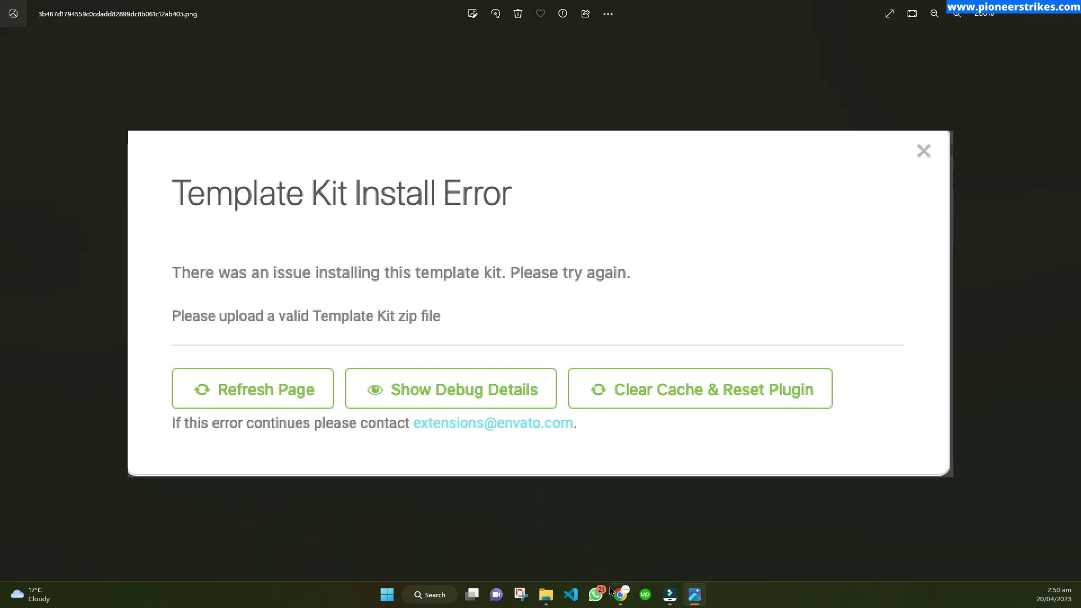
click(545, 594)
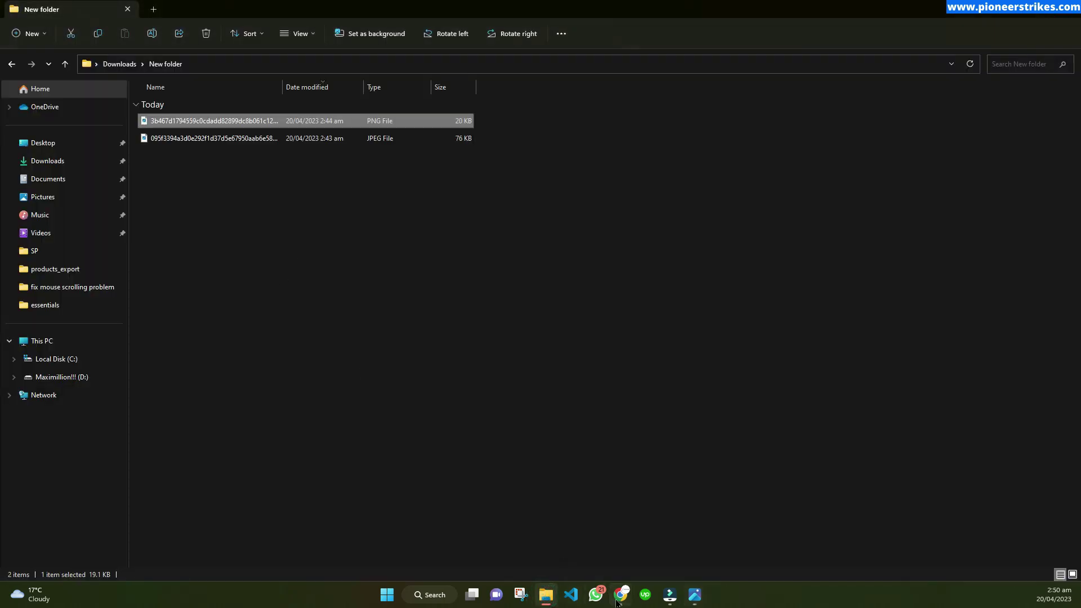
click(619, 598)
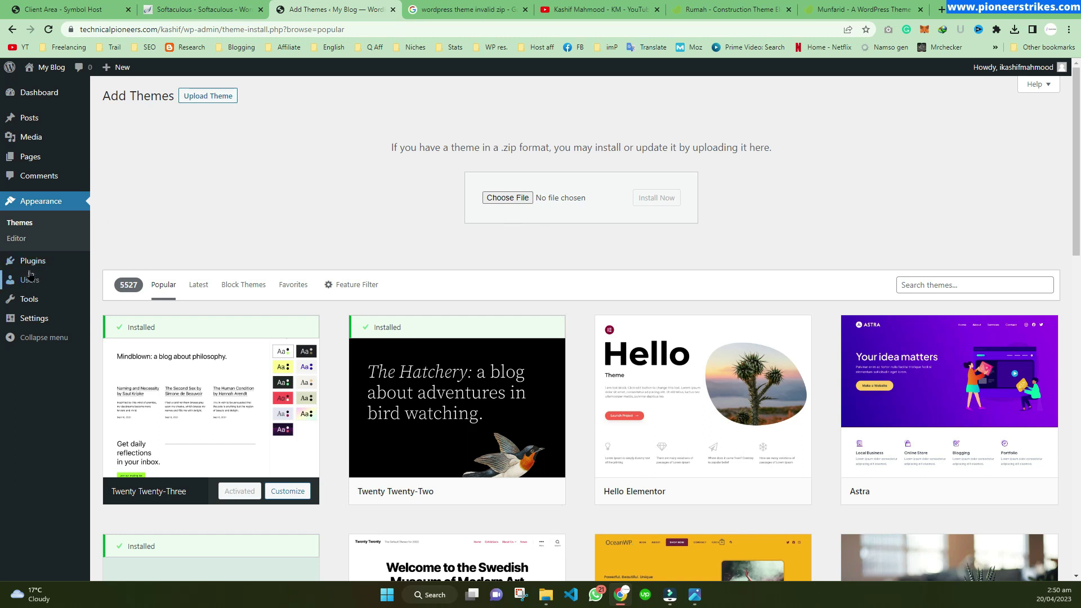
Step: Search plugins for 'envato', then install and activate the Envato Elements plugin
click(117, 276)
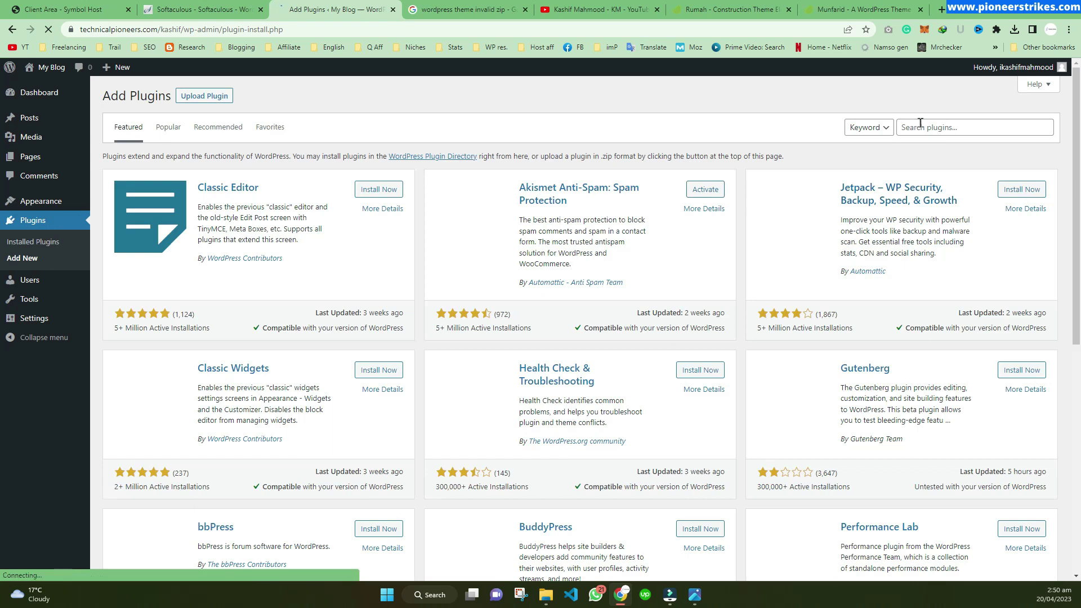
click(922, 125)
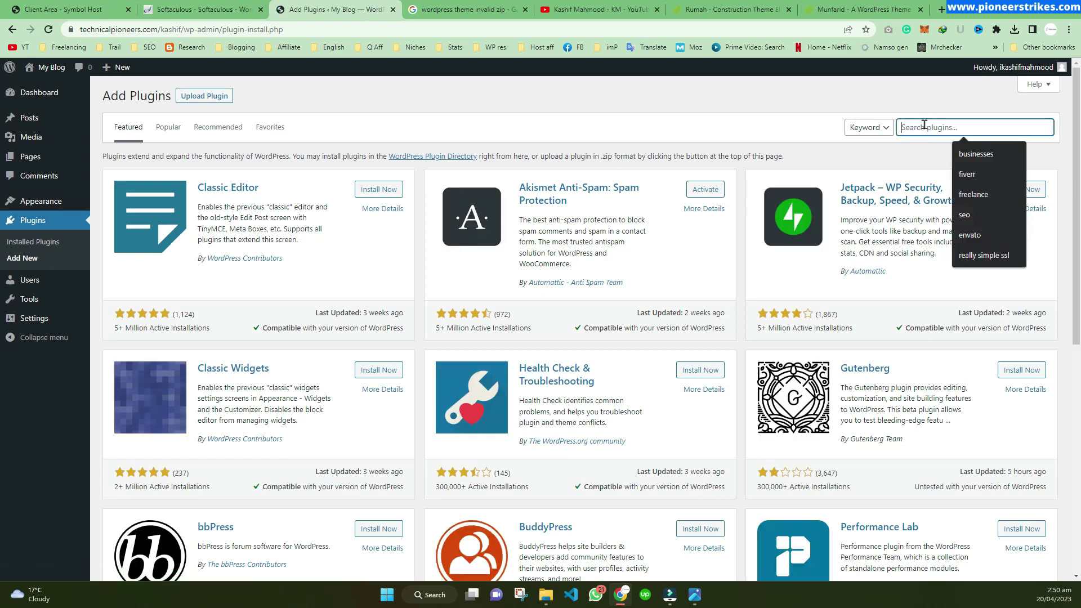
text(envato)
key(Return)
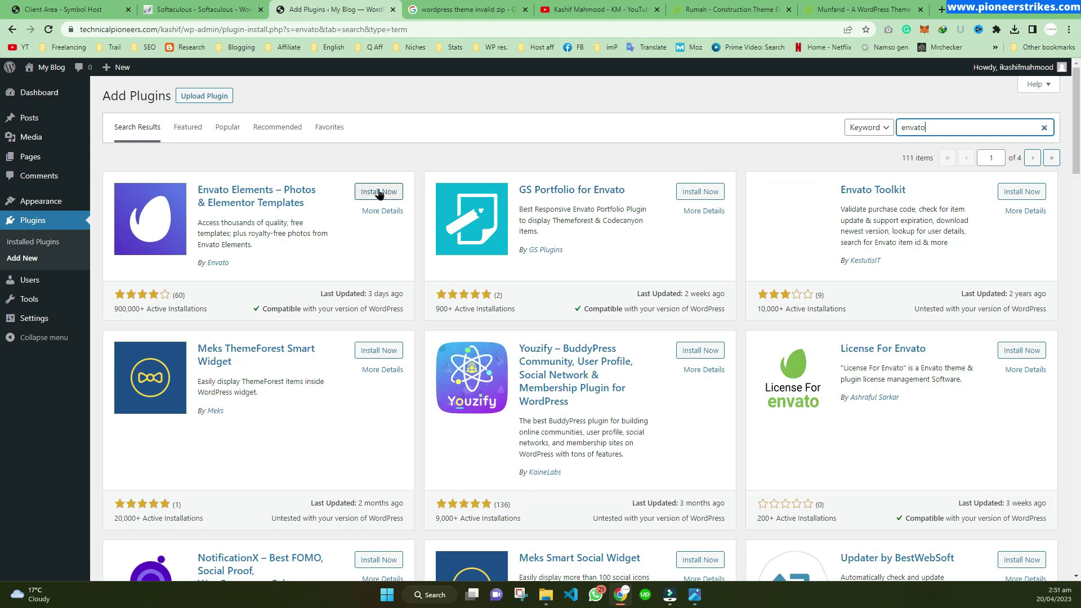
click(371, 193)
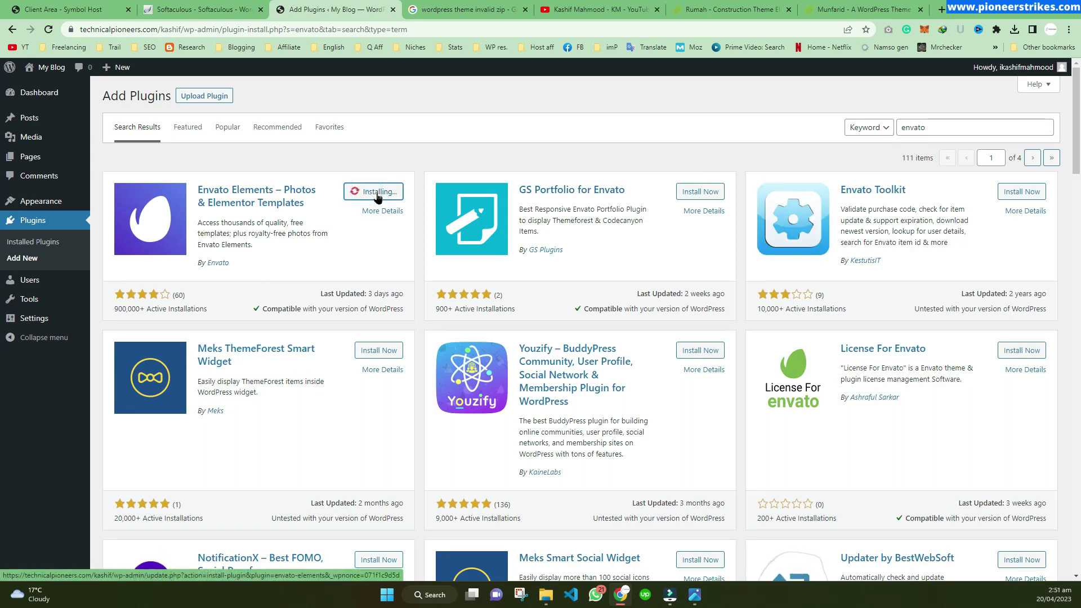
click(383, 192)
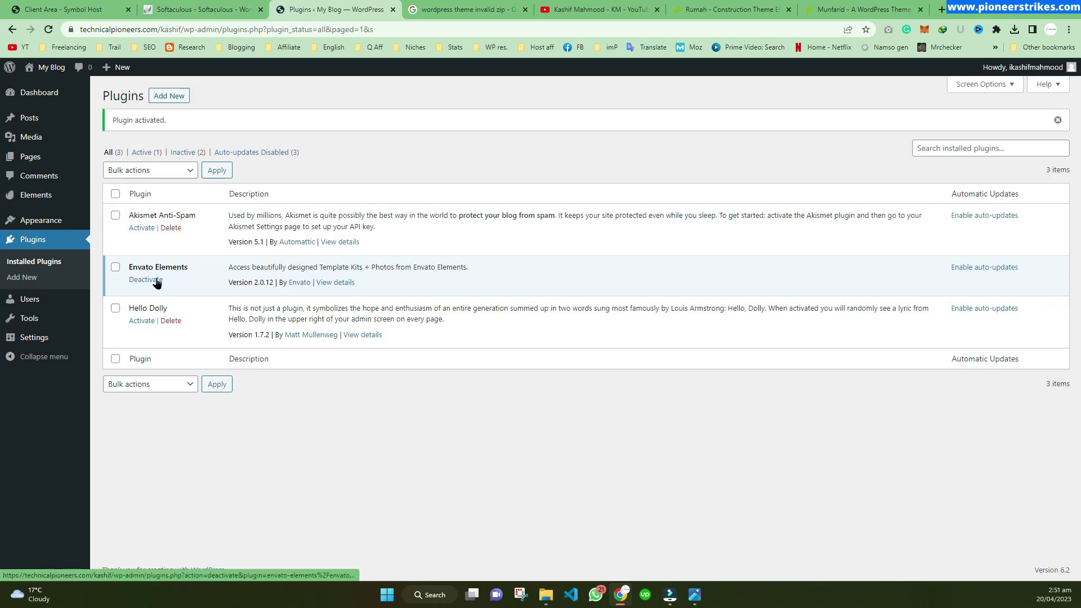
mouse_move(50, 199)
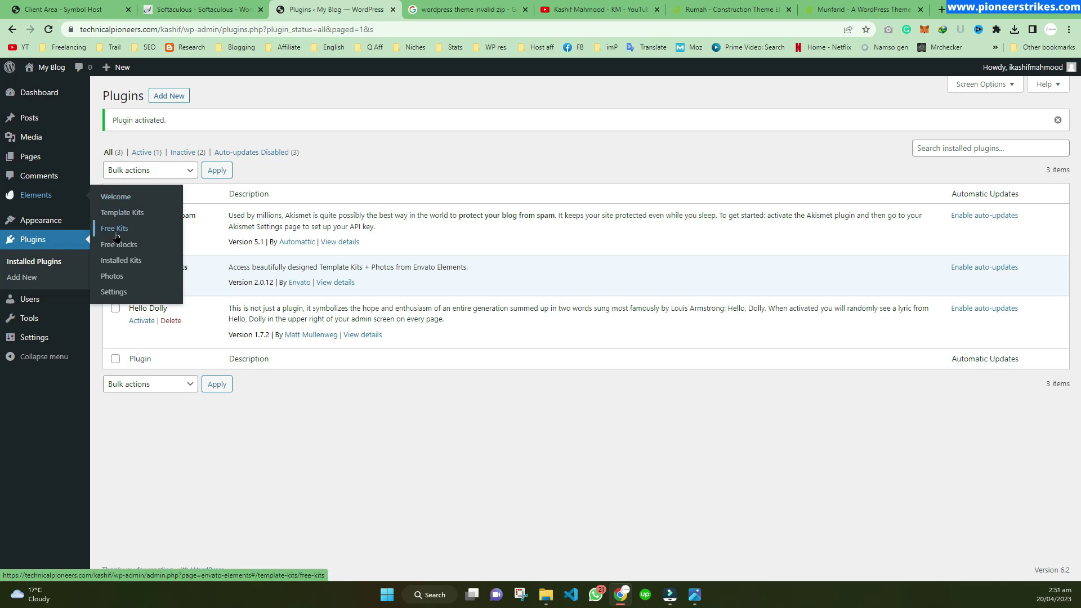
Step: Go to the Elements Installed Kits page and cancel the template kit upload file picker
click(121, 260)
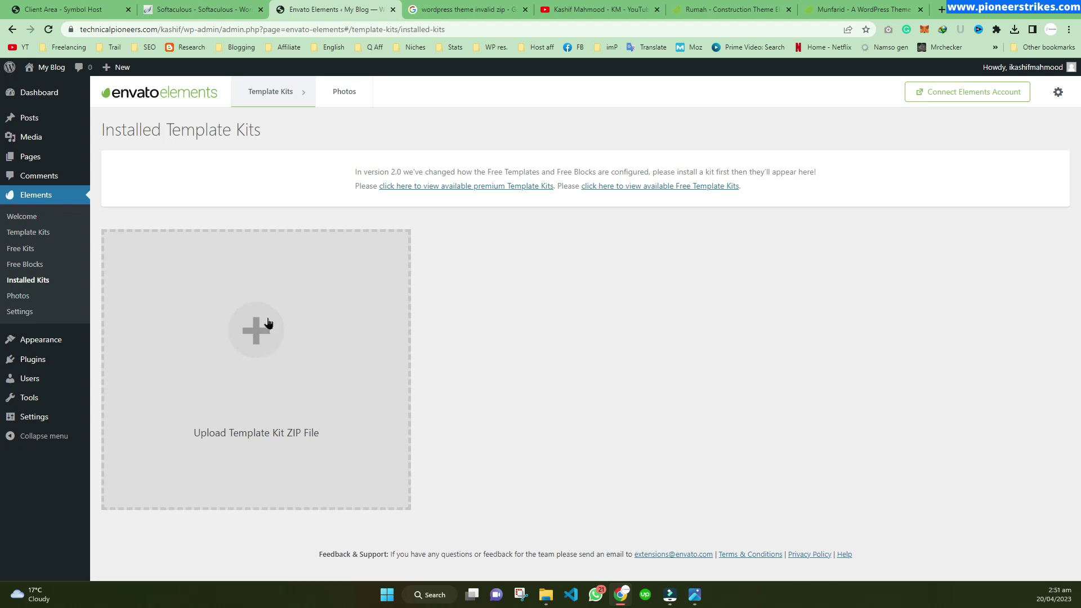
click(265, 323)
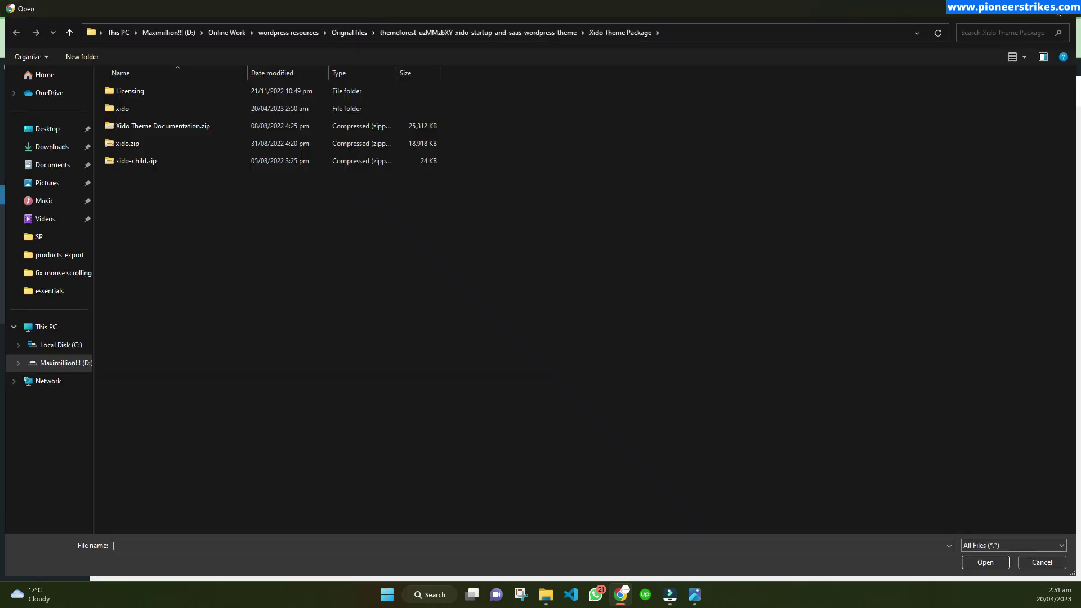
key(Escape)
Step: Check the Rumah kit page title 'Elementor Template Kit', then view the Munfarid theme page
click(733, 14)
click(478, 174)
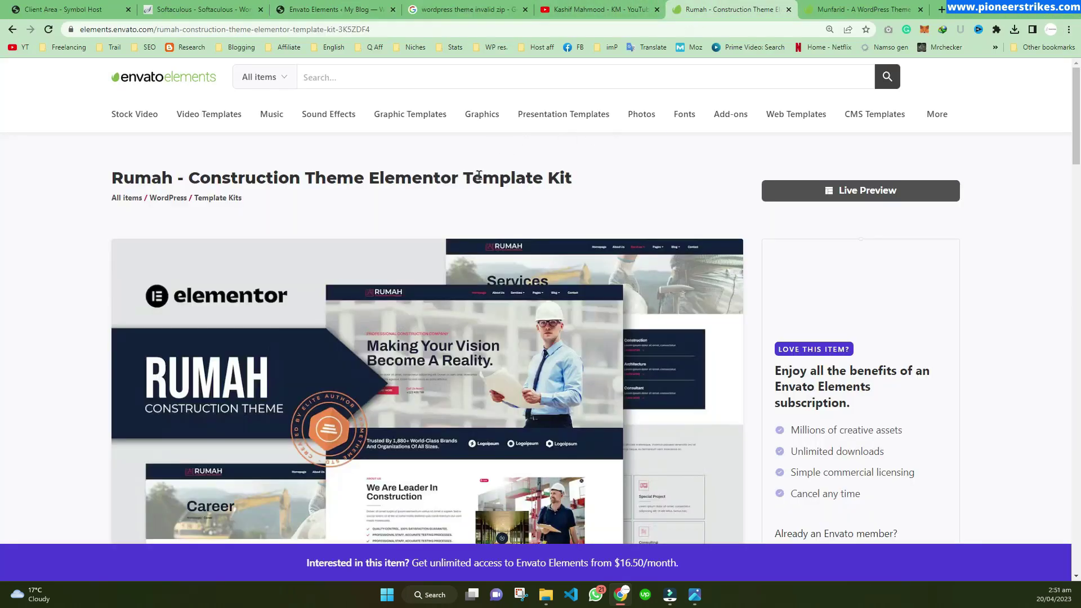
drag(365, 177, 577, 178)
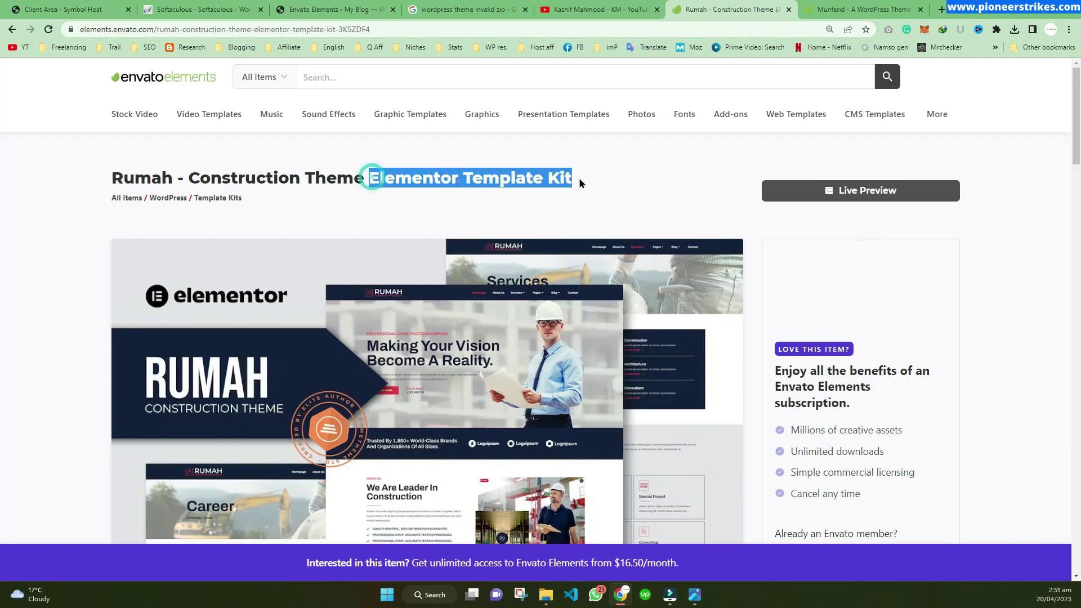
click(332, 10)
click(862, 10)
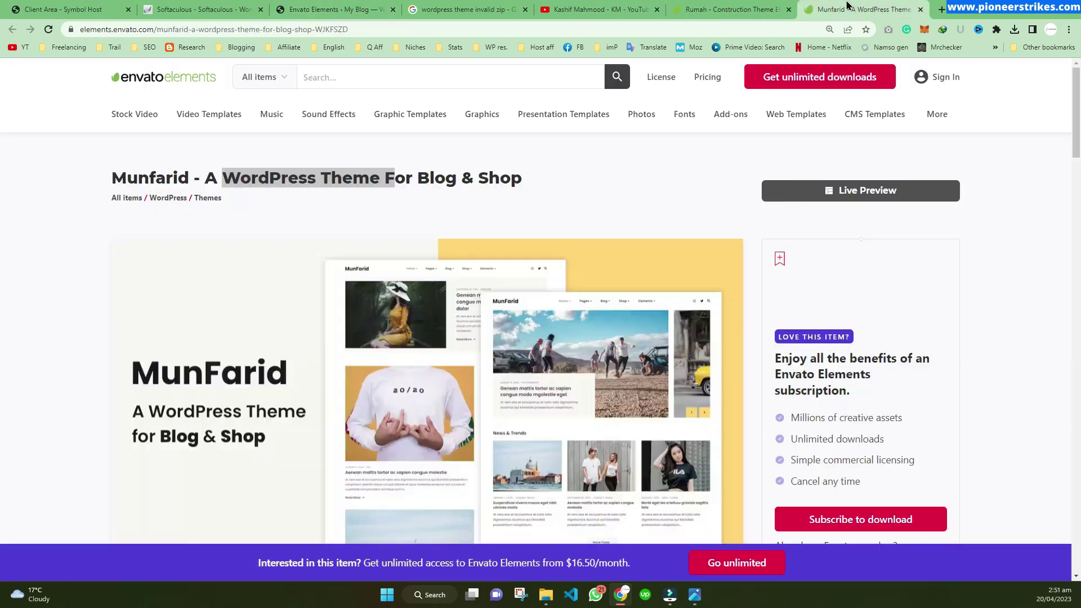
Step: Return to the Envato Elements · My Blog Installed Kits page in WordPress admin
click(342, 10)
mouse_move(48, 345)
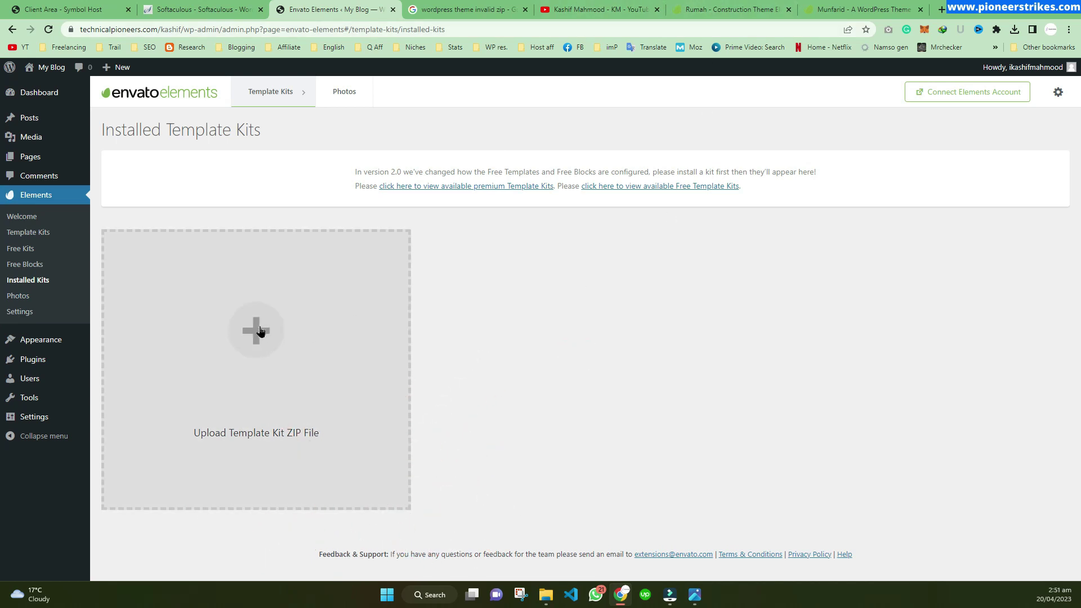
Step: Review the saved error, retry the upload, and dismiss 'Please upload a valid Template Kit zip file'
click(694, 600)
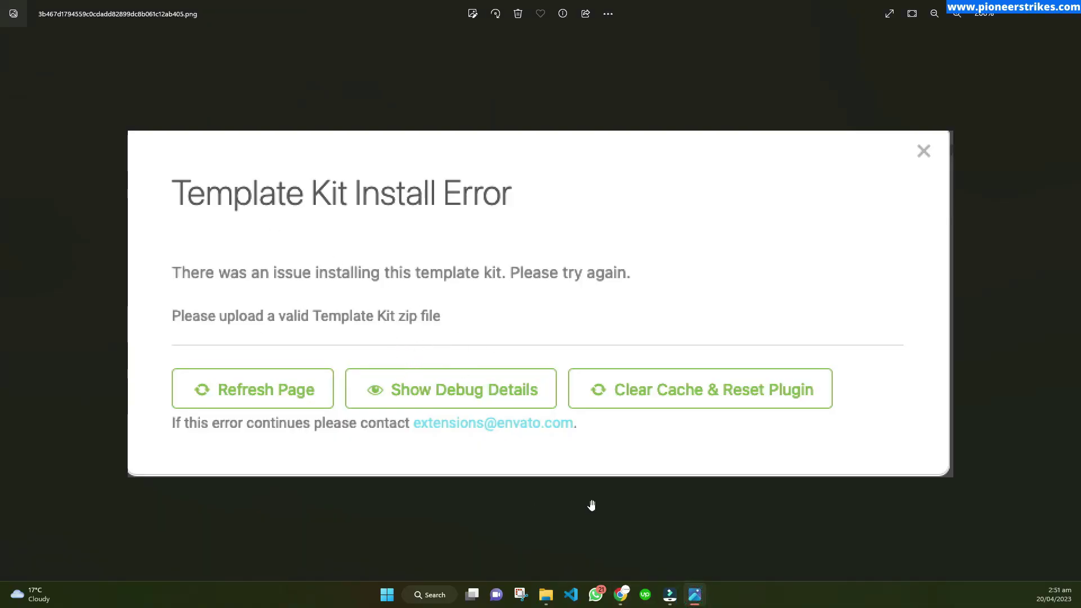
click(620, 594)
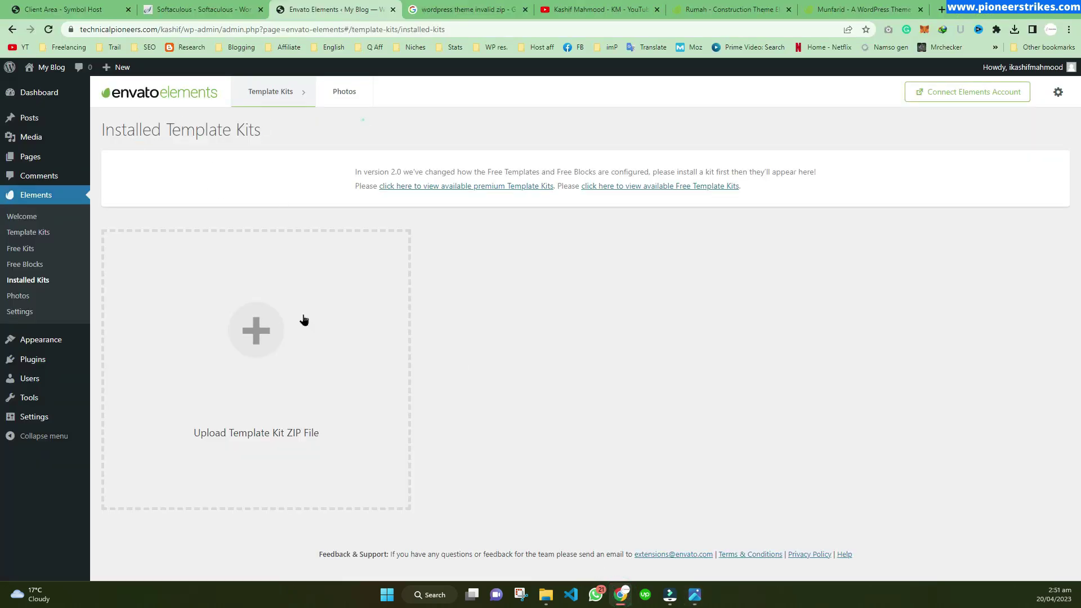
click(304, 320)
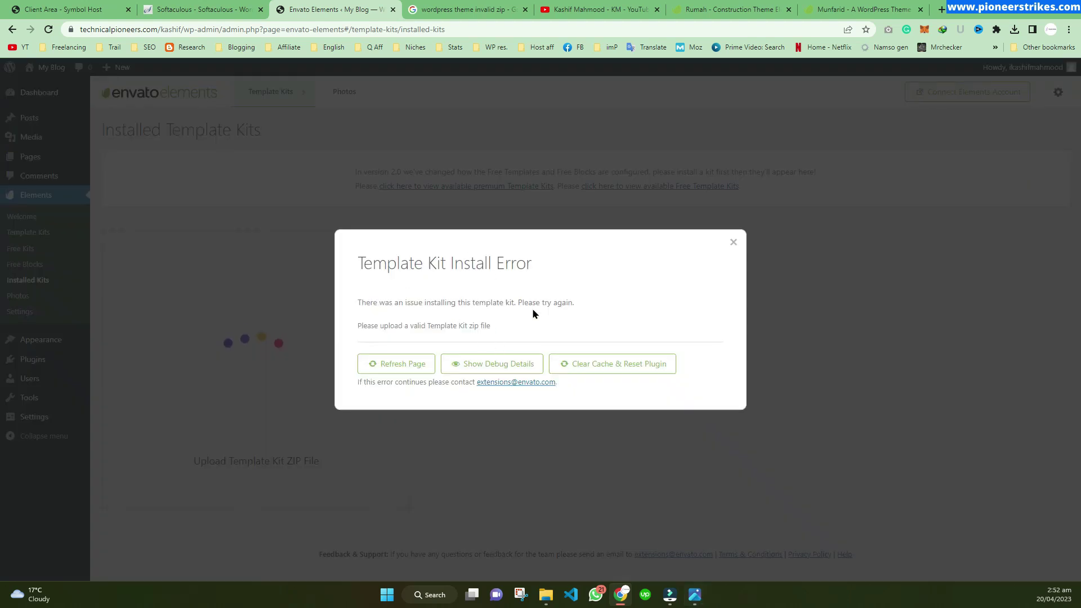
drag(520, 322, 357, 325)
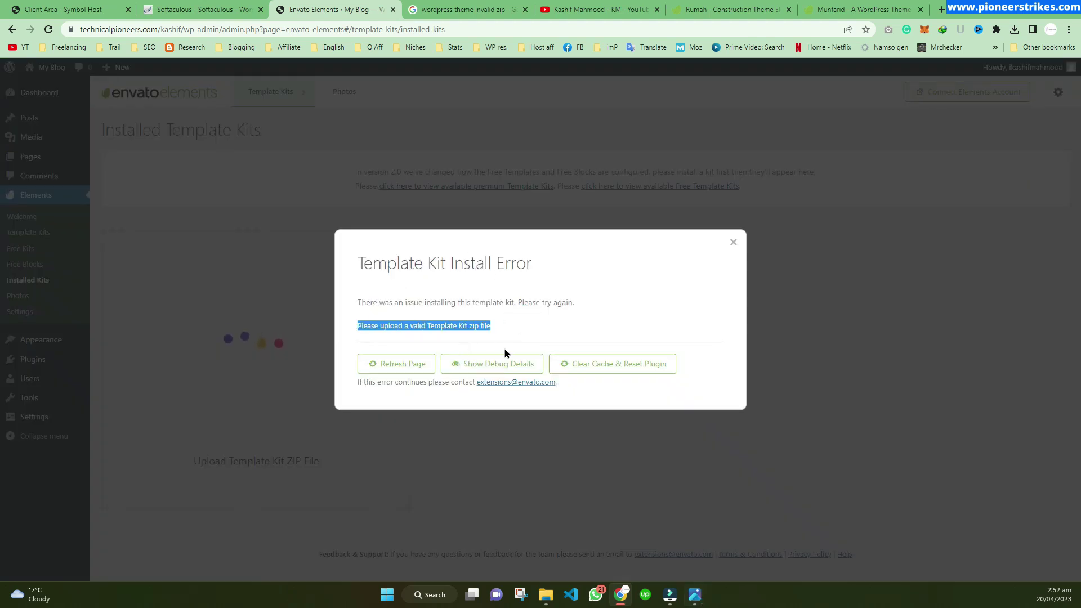
click(499, 332)
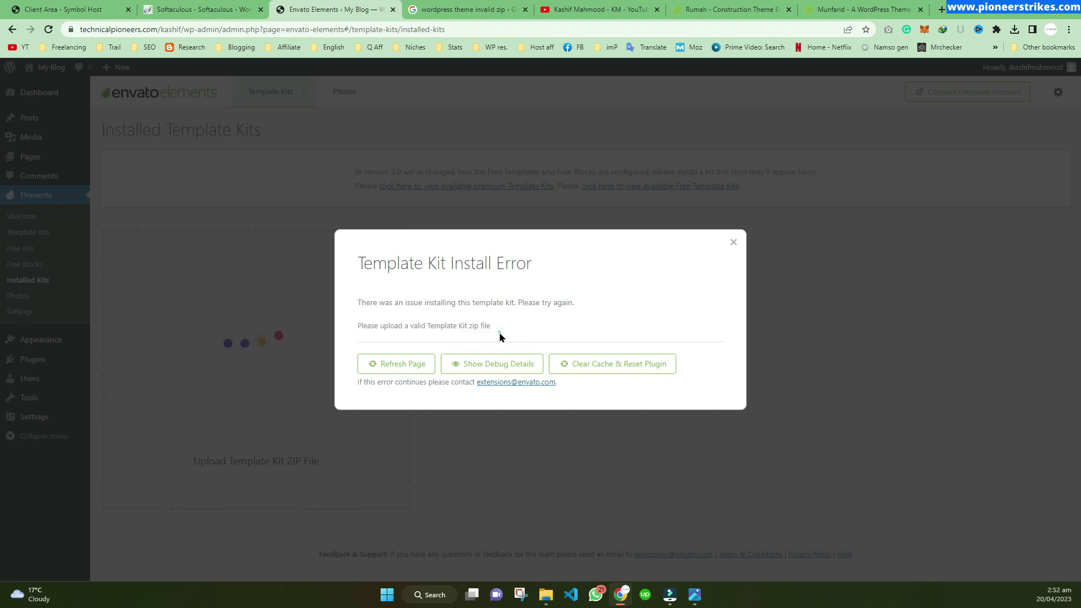
click(733, 244)
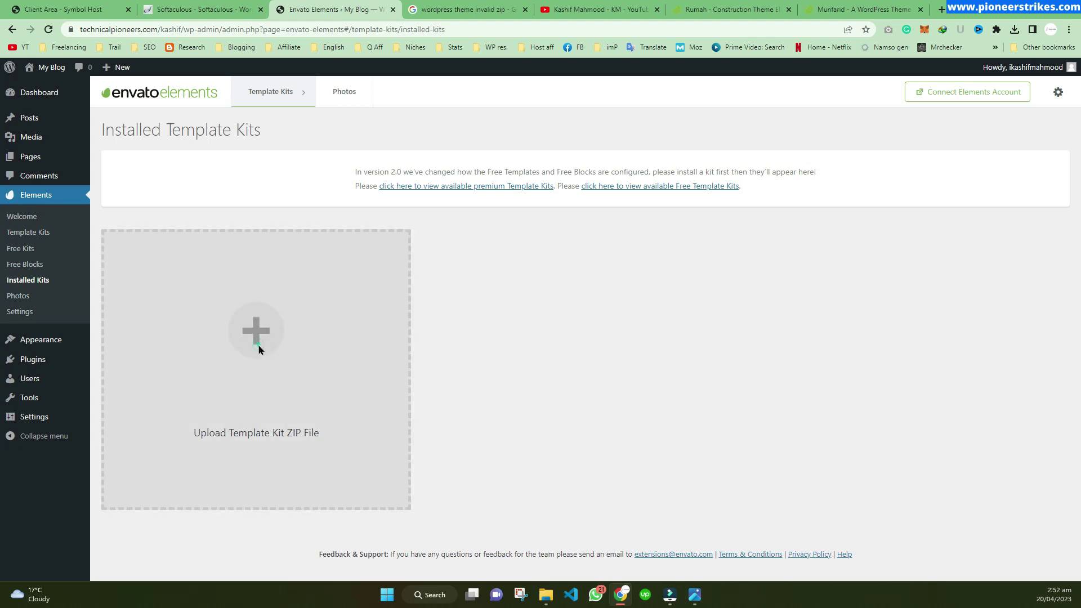
Step: In the upload Open dialog, browse up to Orignal files, then wordpress resources
click(260, 350)
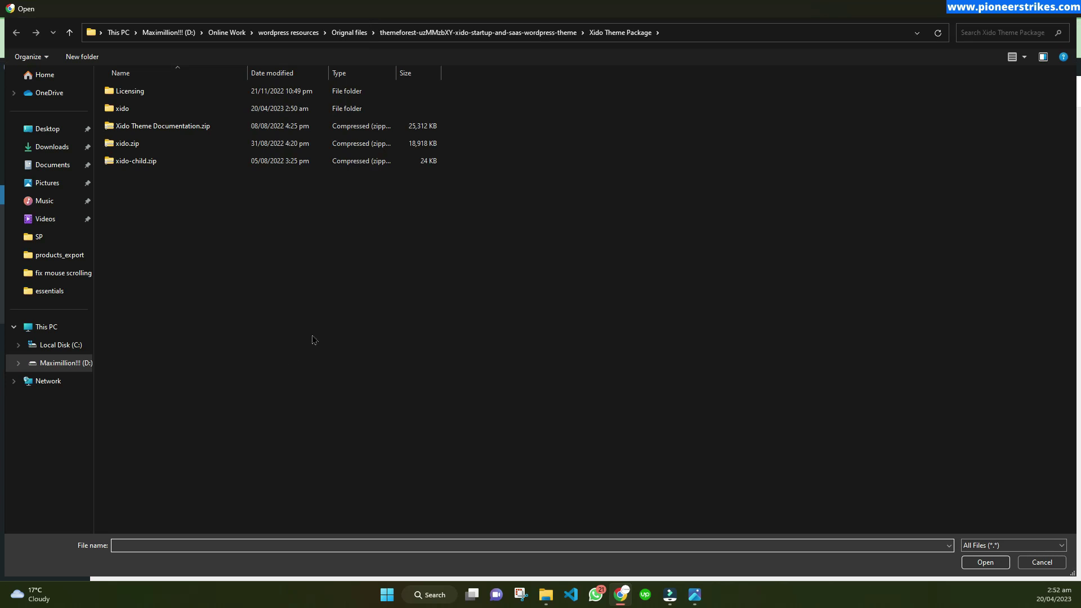
click(349, 32)
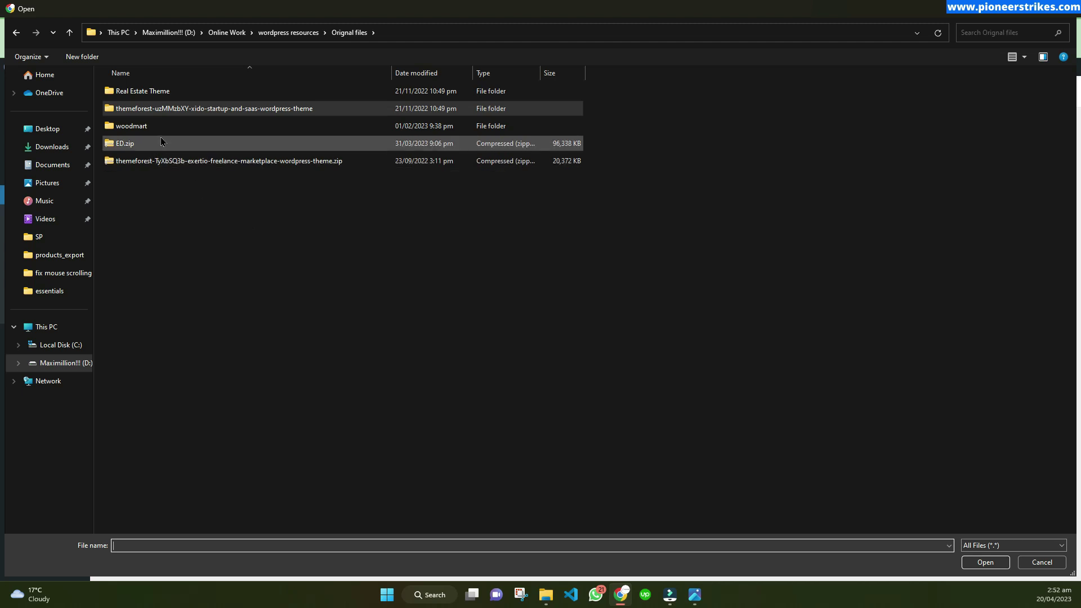
click(287, 34)
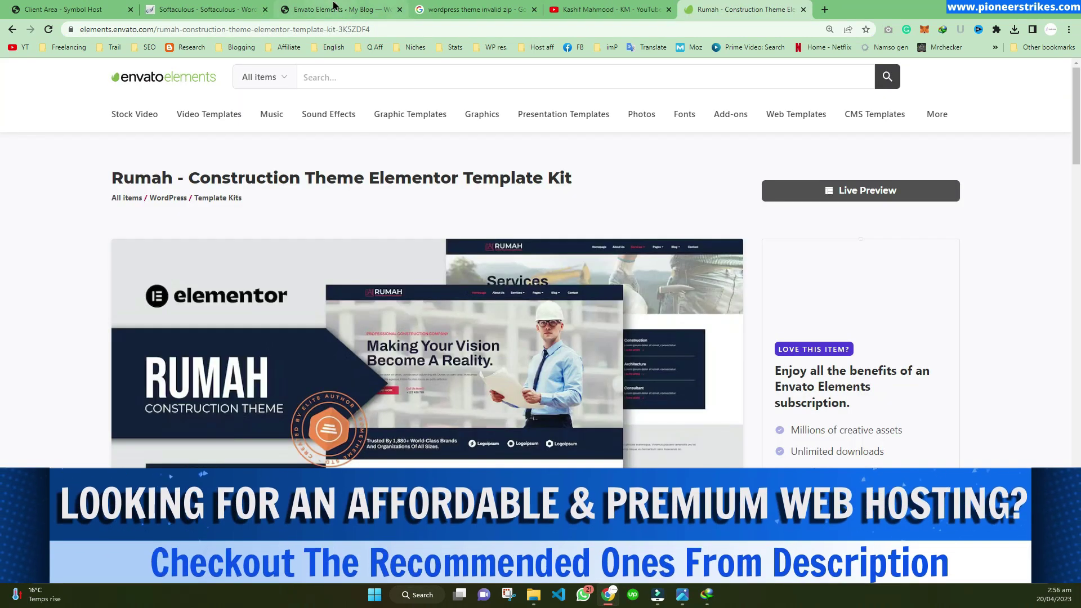
Step: Start a new kit upload and browse to the Downloads > Compressed folder
click(328, 14)
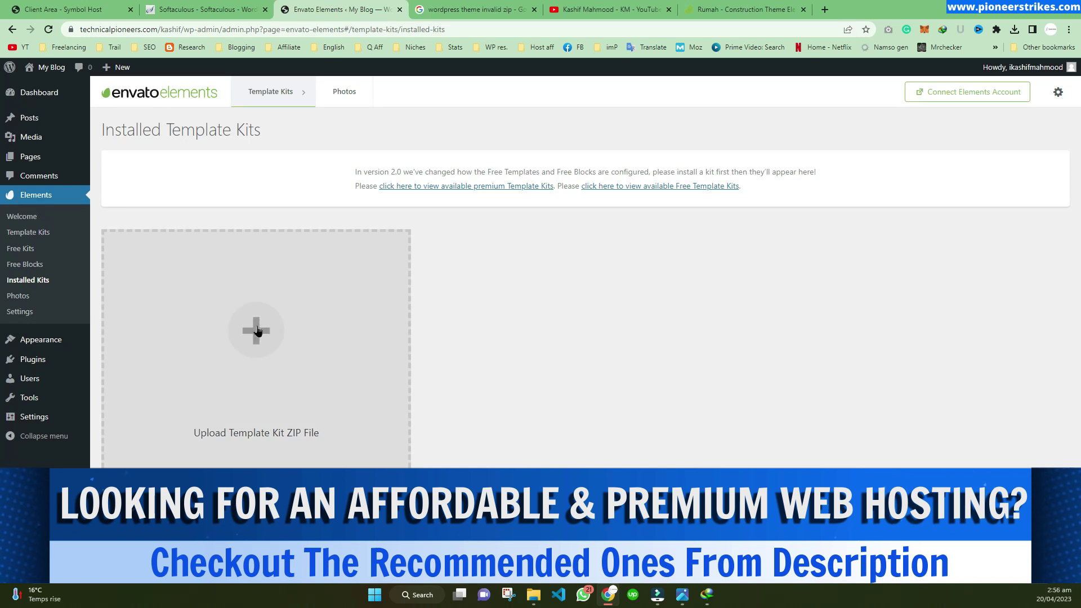
click(257, 326)
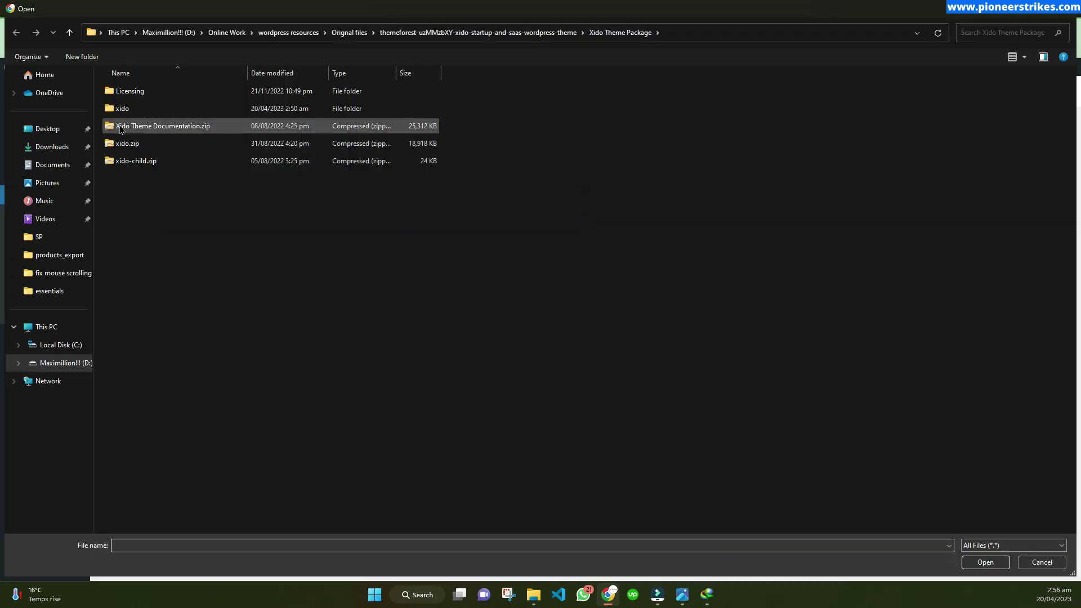
click(51, 147)
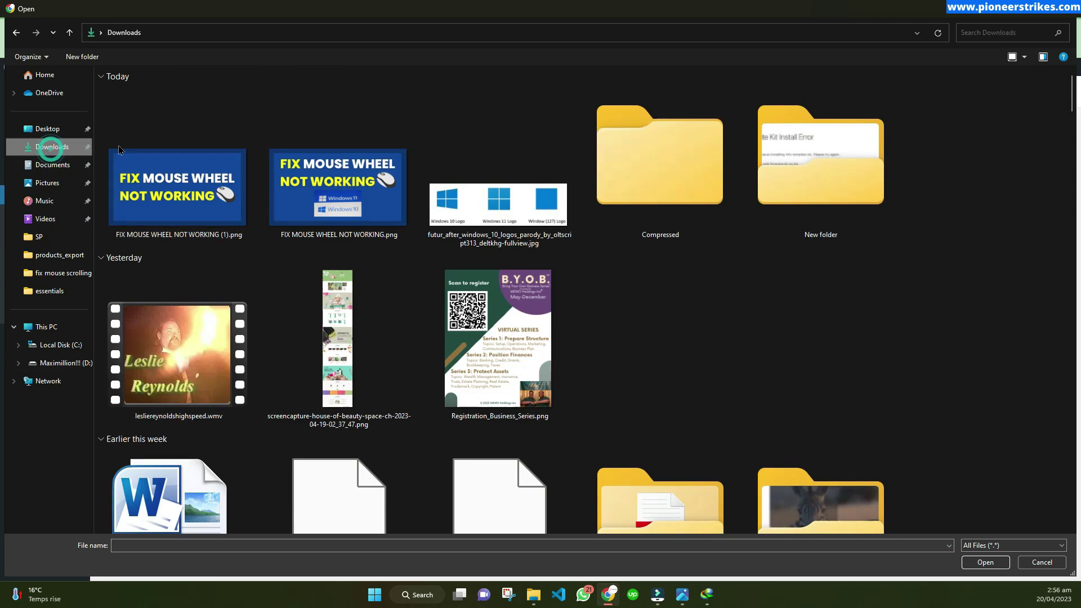
double_click(694, 188)
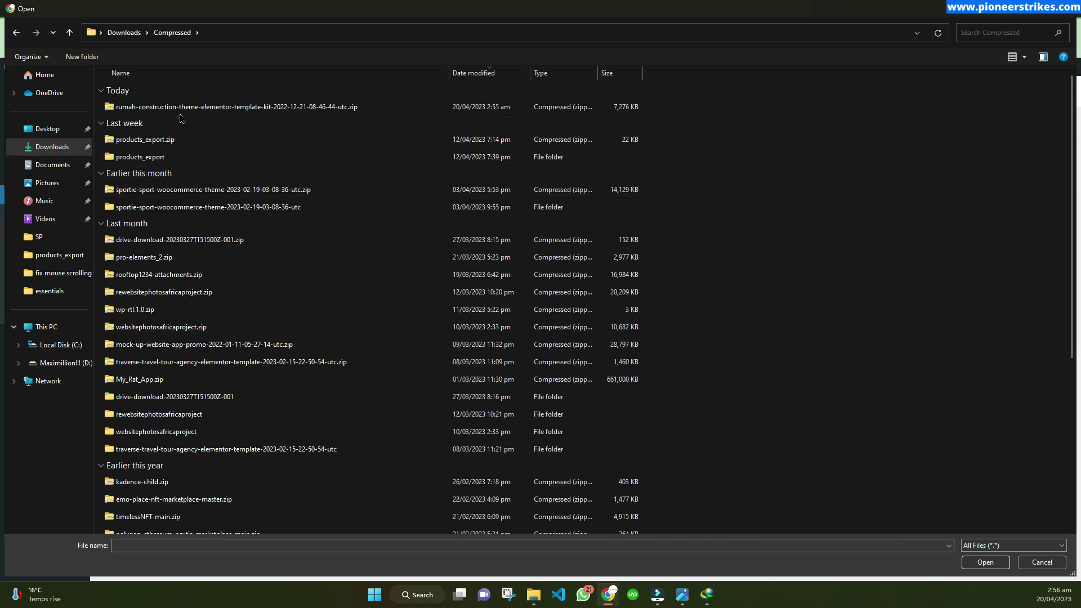
Step: Extract the rumah-construction kit zip with WinRAR and open the extracted folder
click(210, 111)
right_click(210, 111)
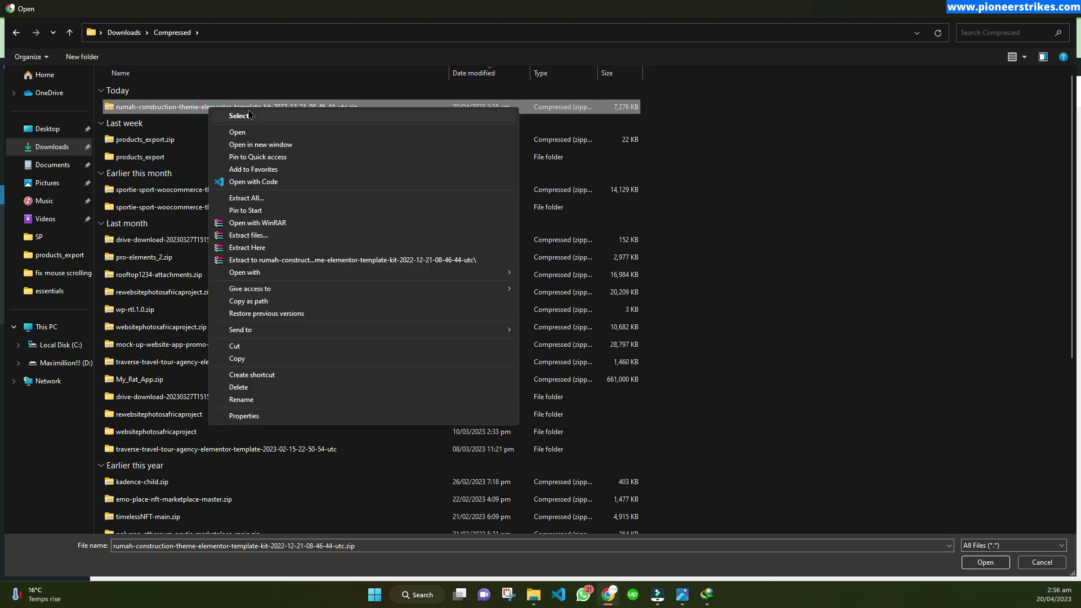
click(258, 238)
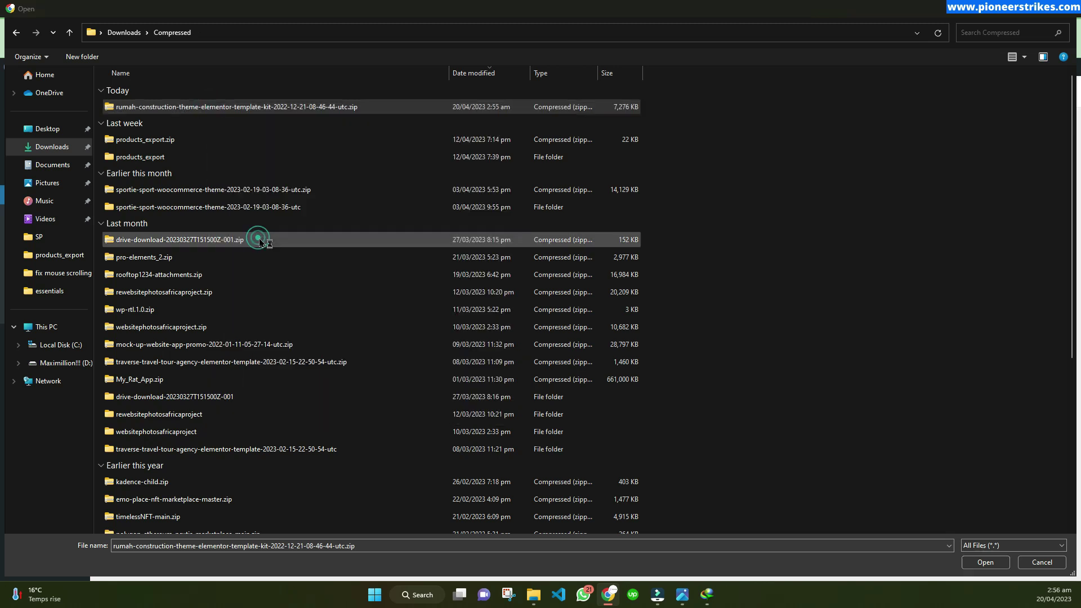
click(571, 405)
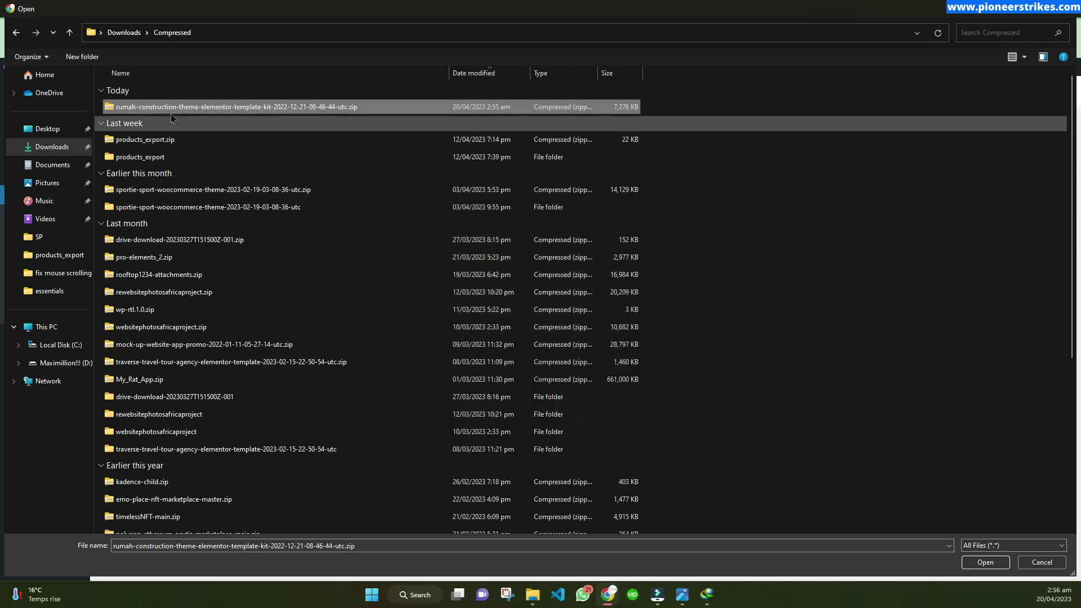
double_click(149, 127)
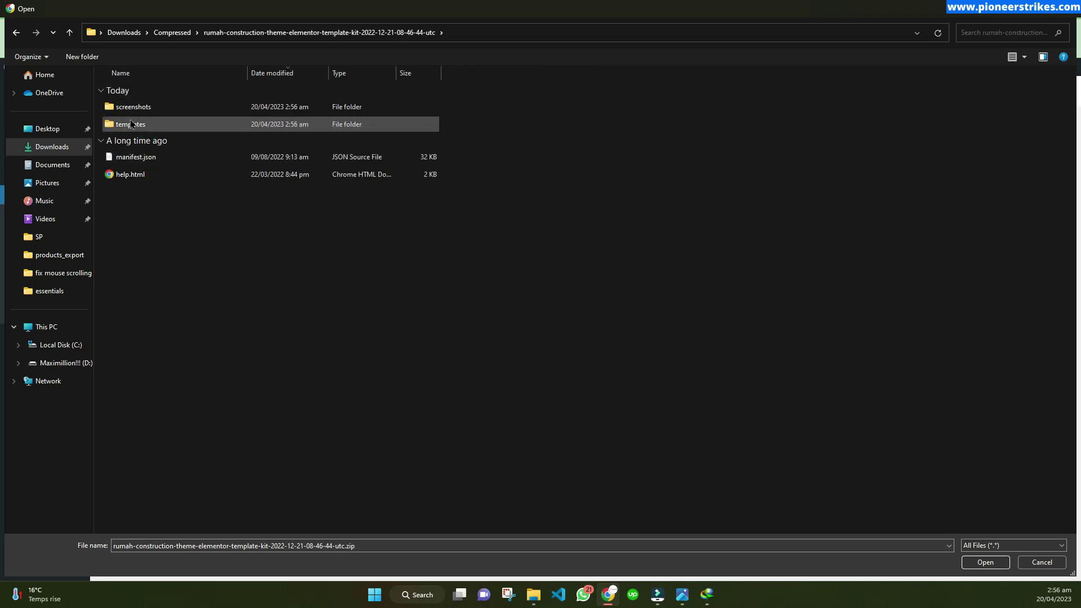
Step: Inspect the extracted kit's templates folder and manifest.json, comparing with the earlier error screenshot
click(132, 125)
key(Down)
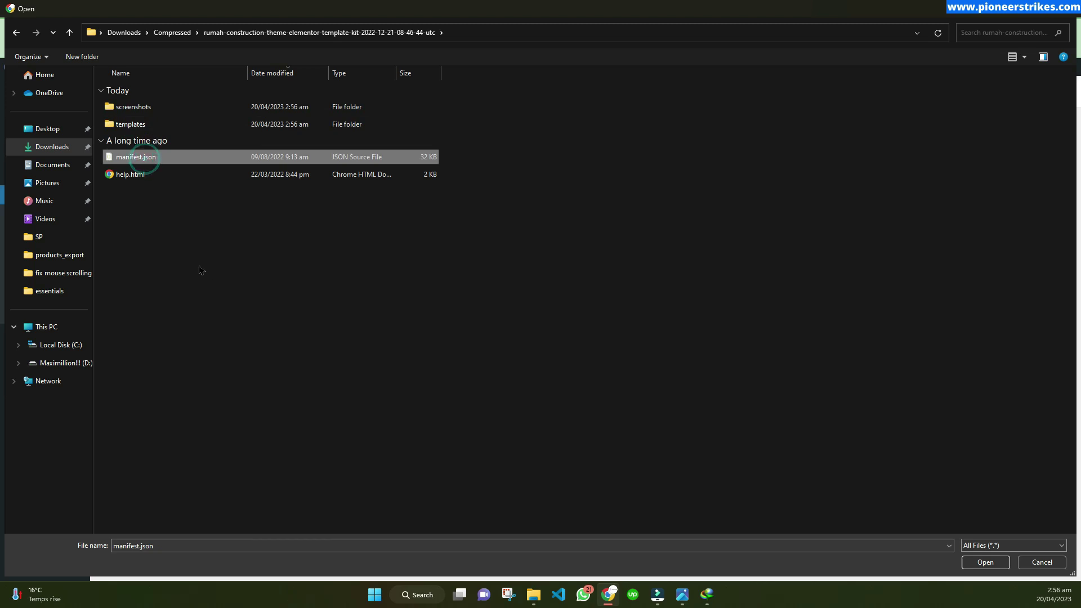
click(207, 237)
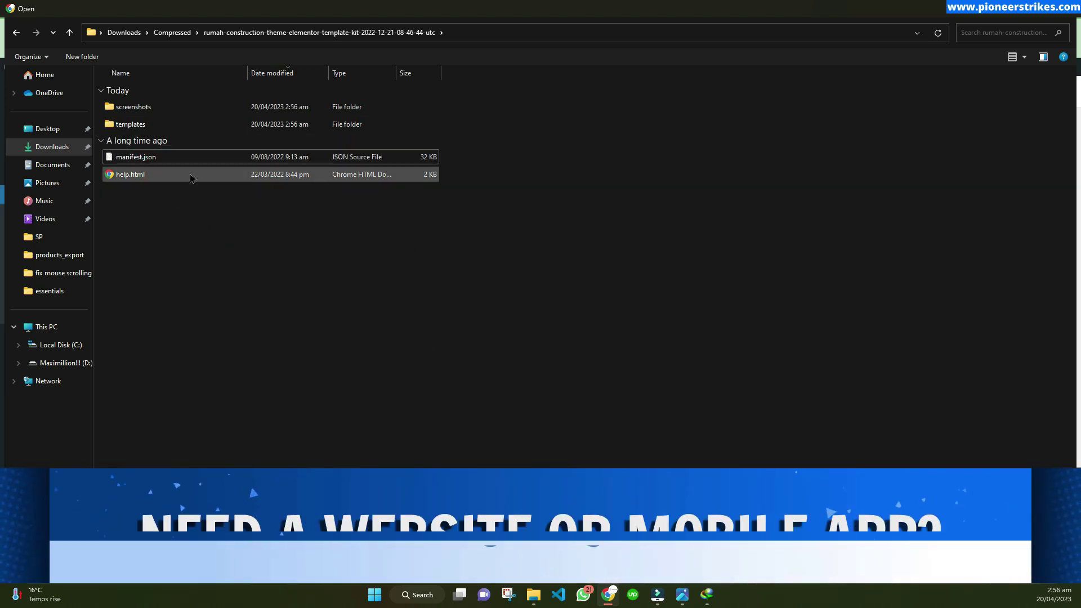
click(145, 161)
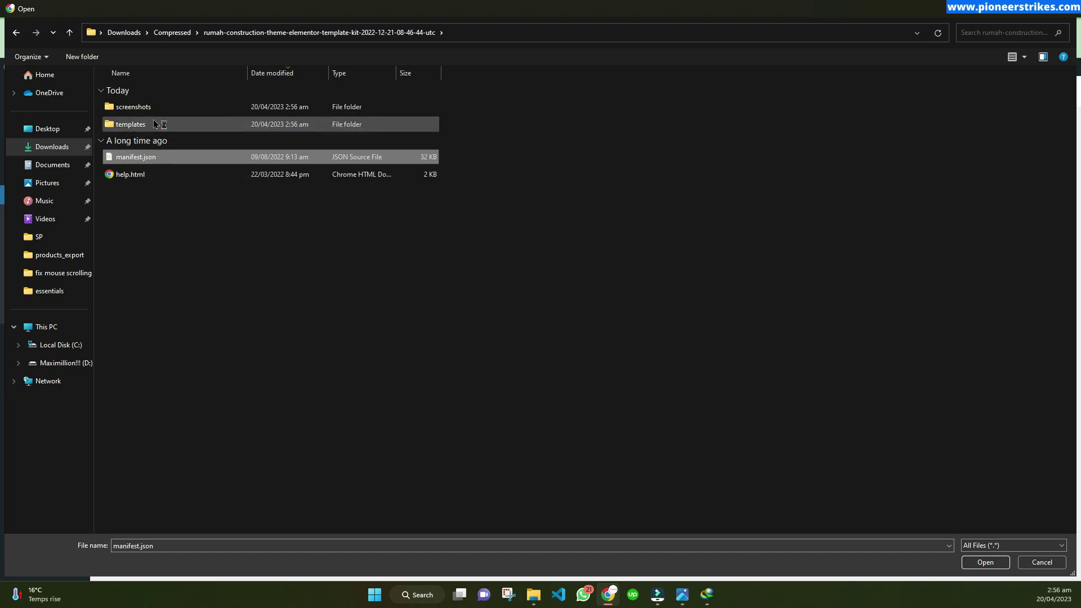
click(246, 253)
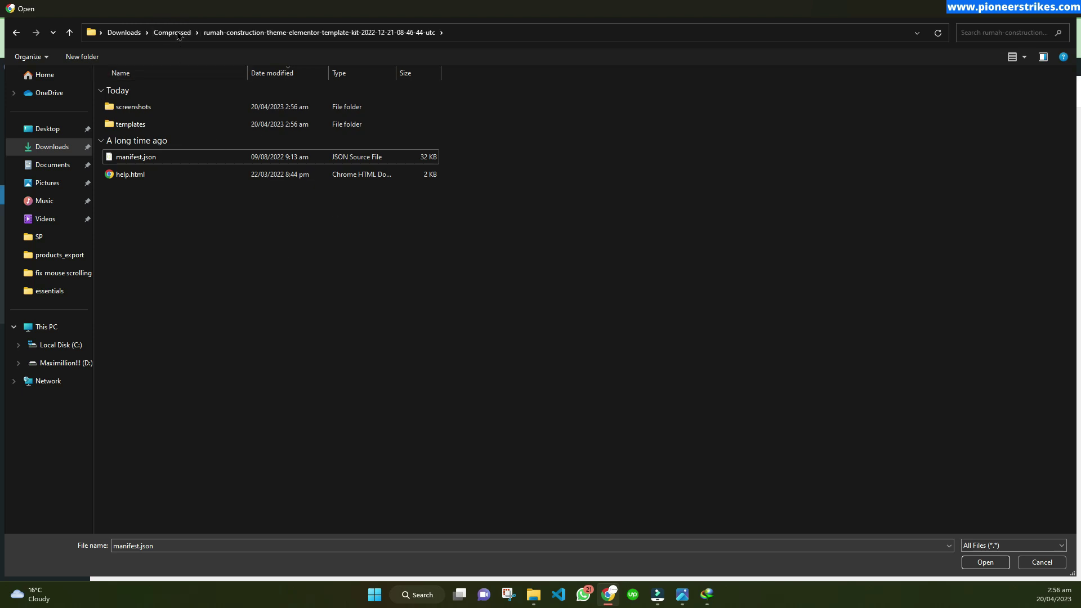
click(683, 594)
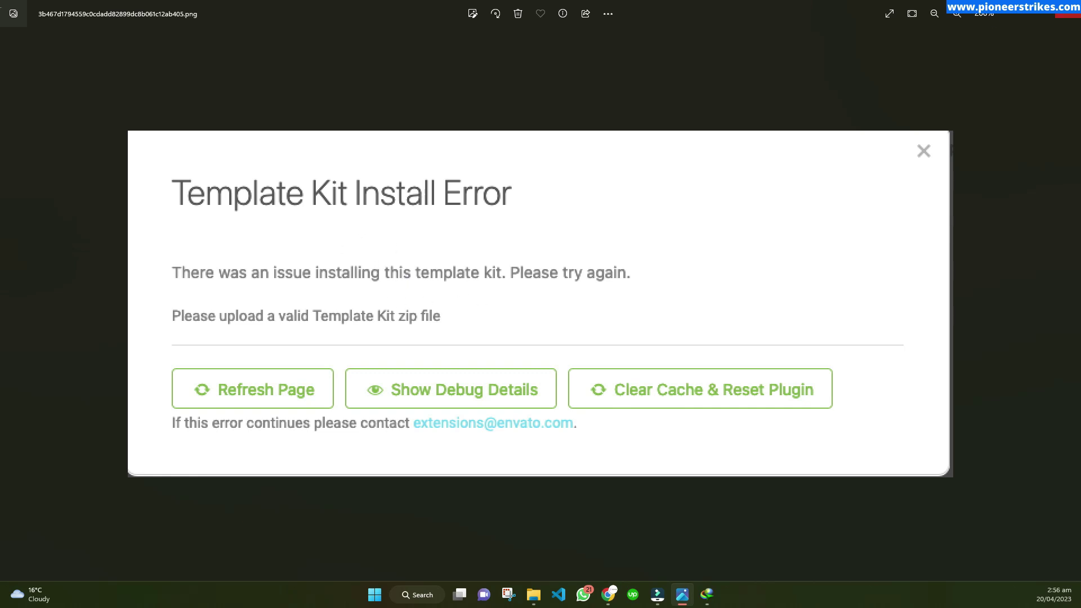
key(alt+Tab)
Step: Upload the original rumah-construction-theme-elementor-template-kit zip from the Compressed folder
click(179, 33)
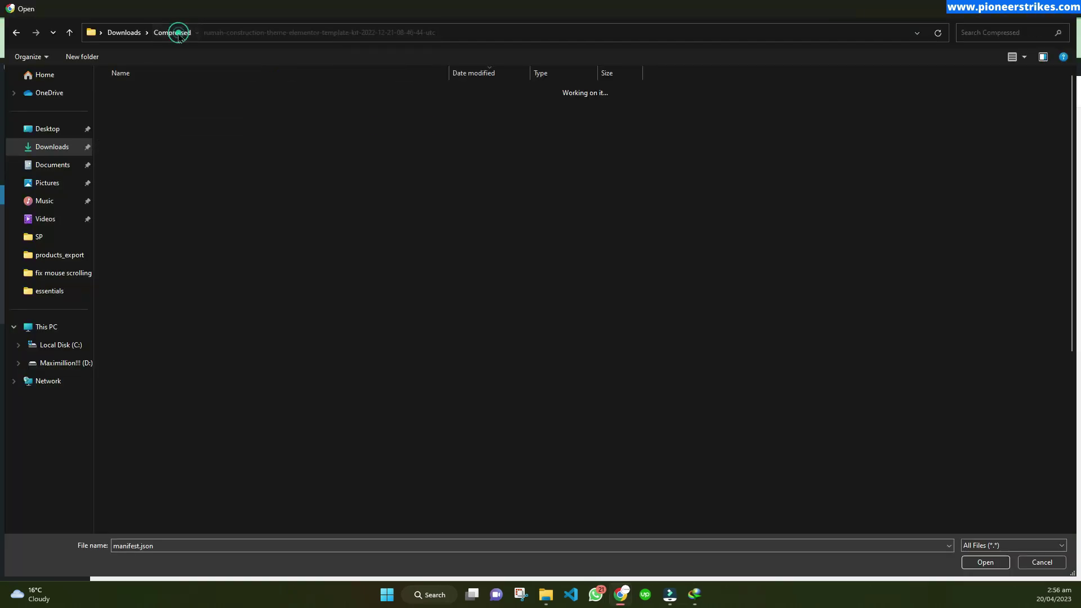
double_click(167, 119)
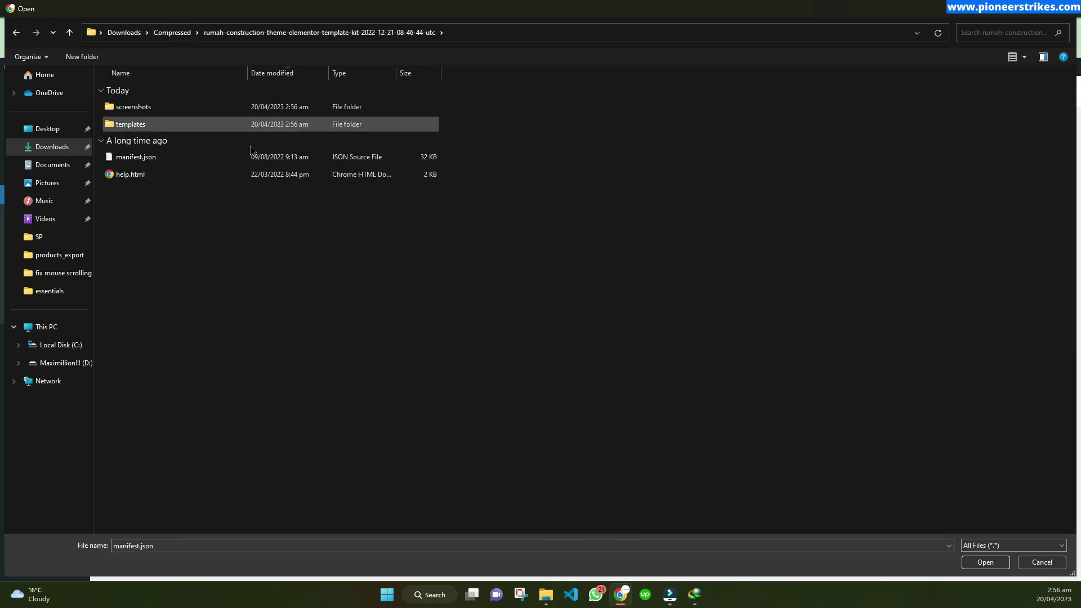
click(231, 198)
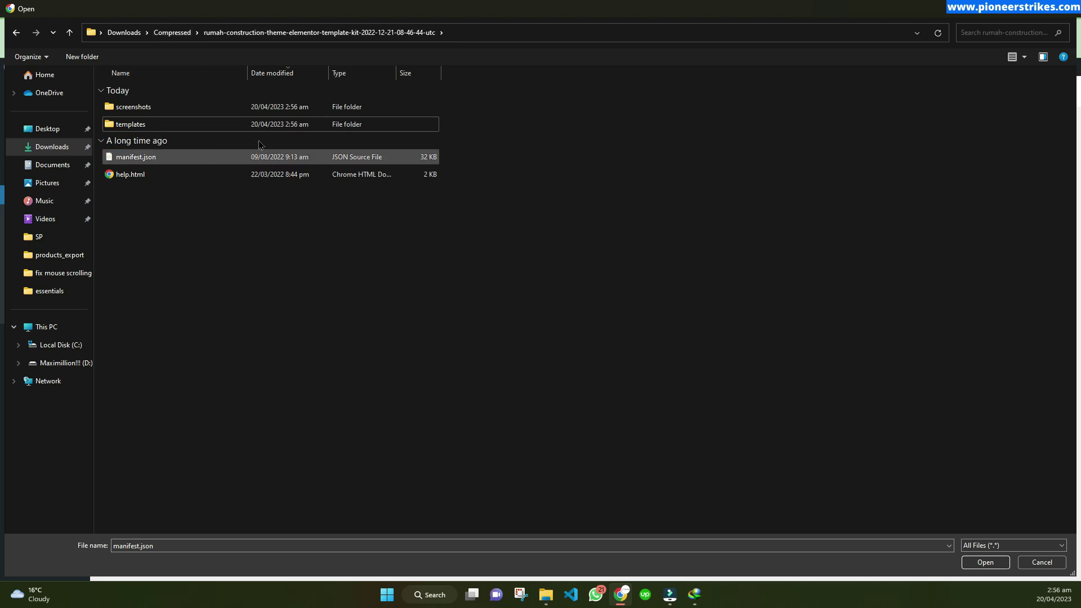
click(171, 34)
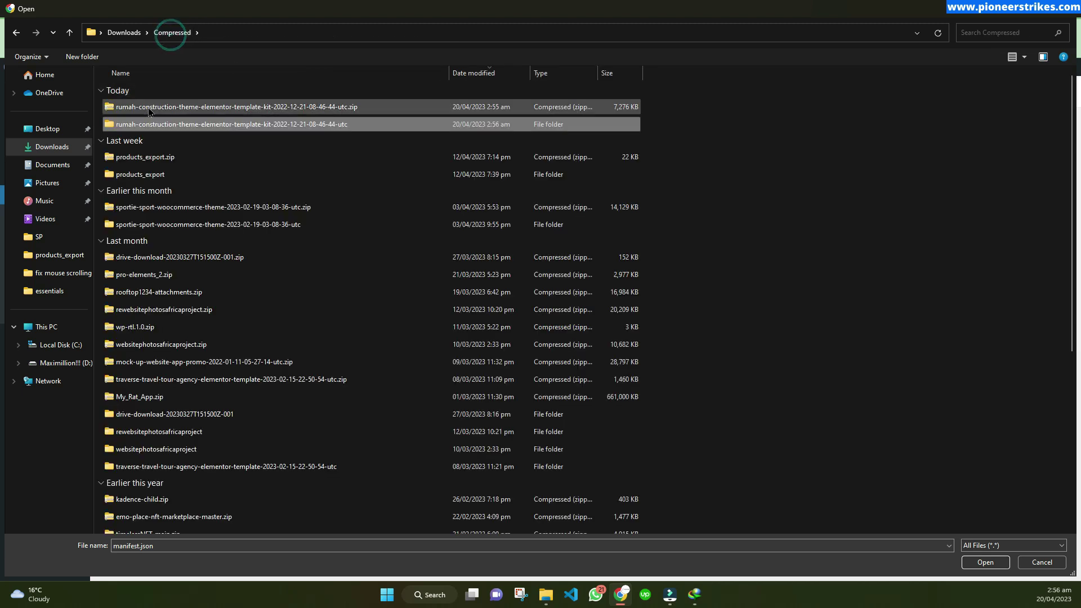
click(148, 107)
double_click(208, 108)
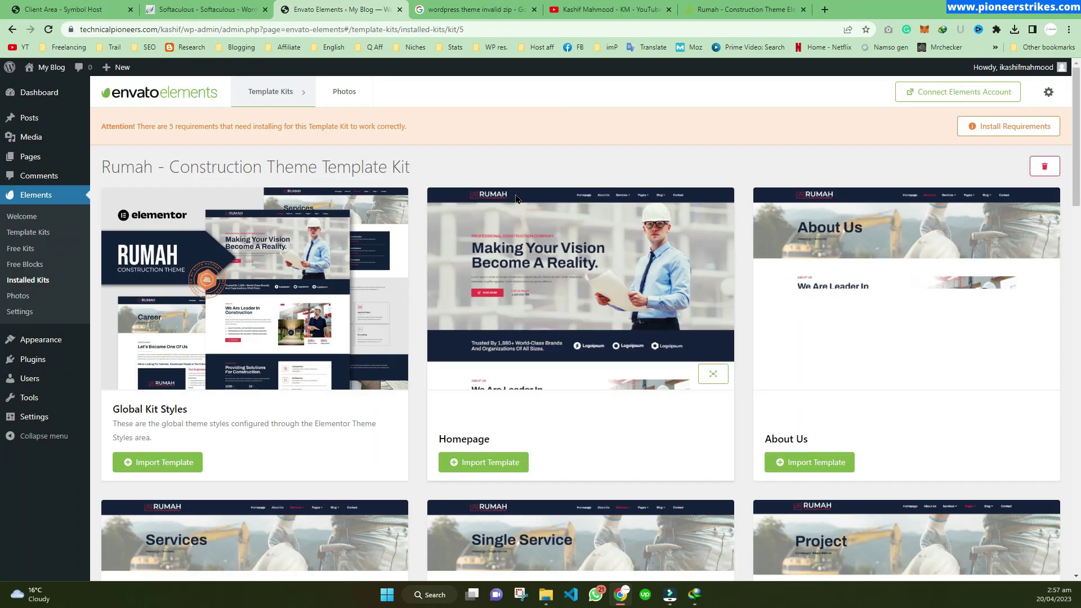
Step: Install all five missing requirements of the Rumah kit and close the success summary
click(1000, 131)
click(466, 414)
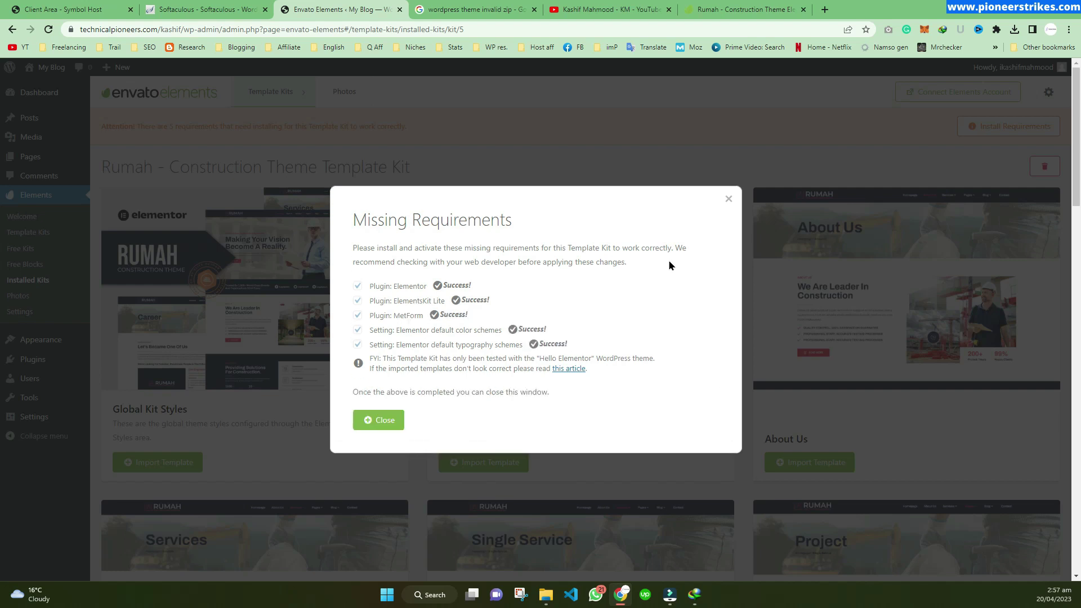
click(372, 420)
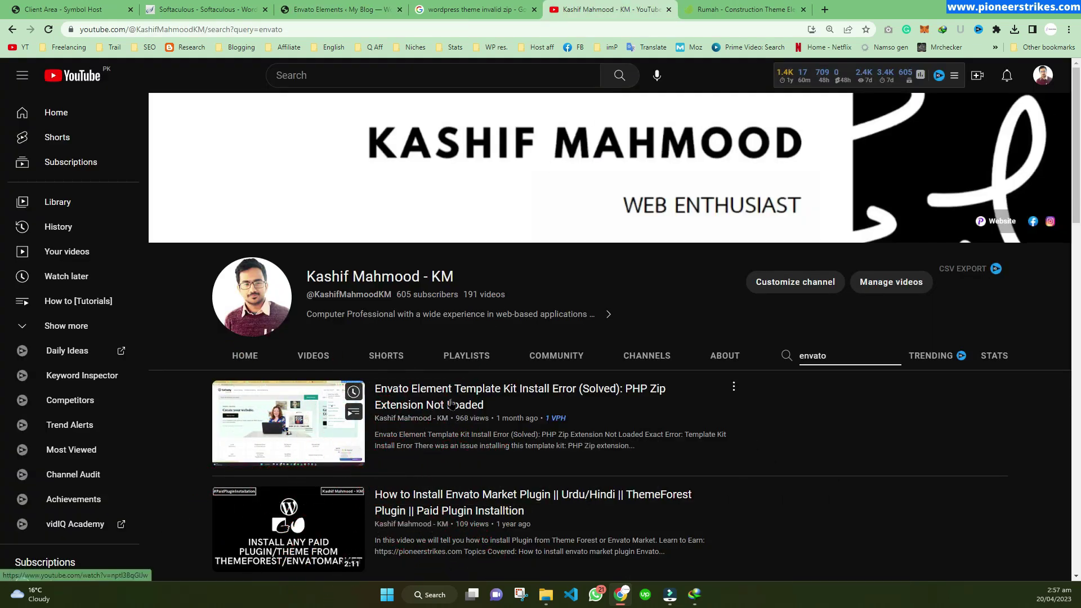
Step: Search the YouTube channel for woodmart instead of envato
scroll(863, 310, down, 4)
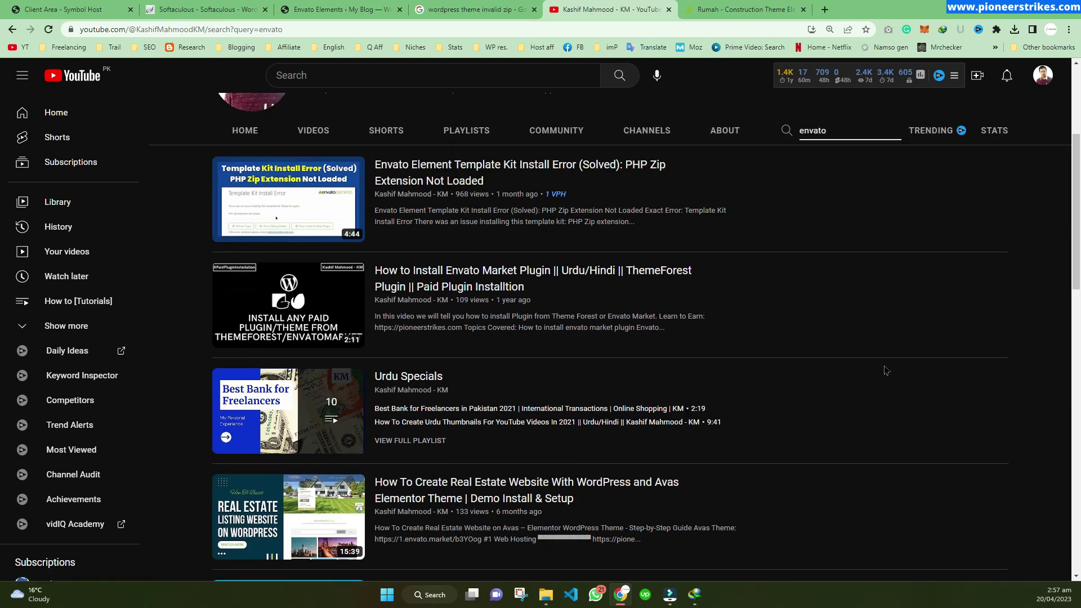
scroll(886, 369, up, 1)
double_click(833, 205)
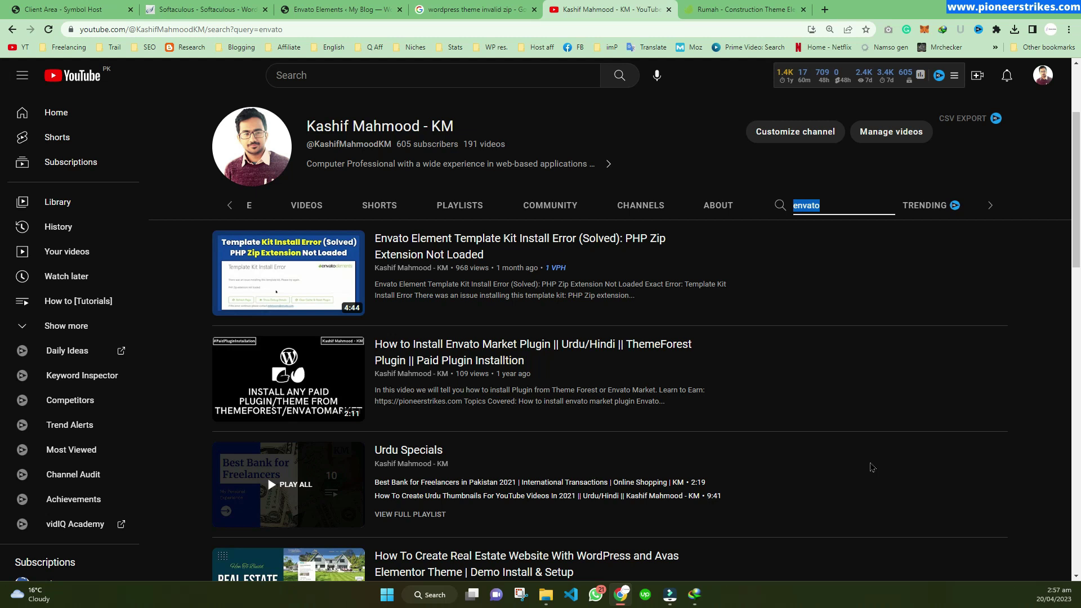
text(woodmart)
key(Return)
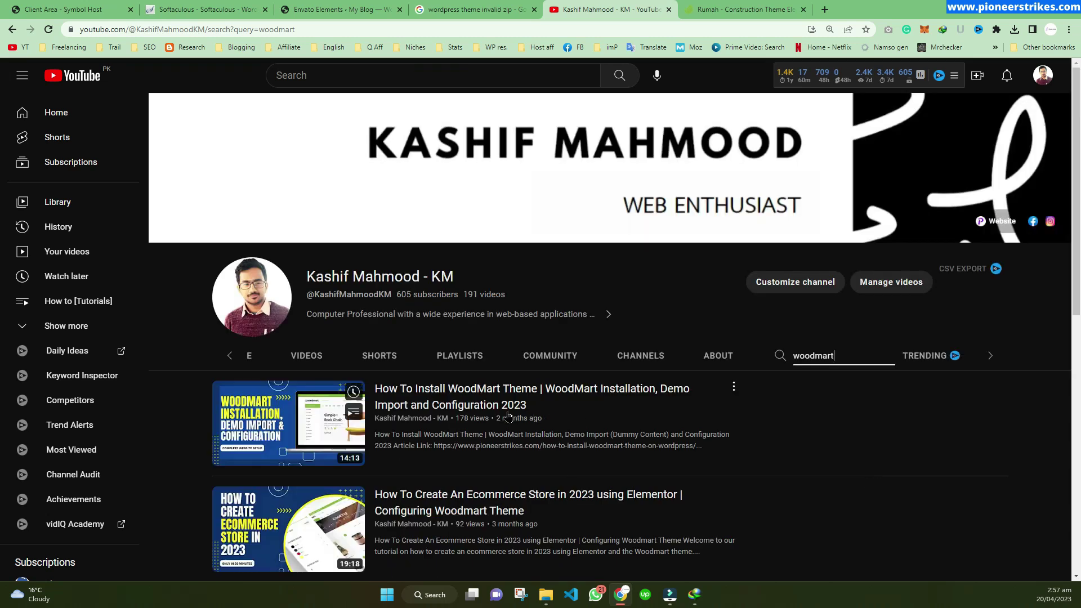